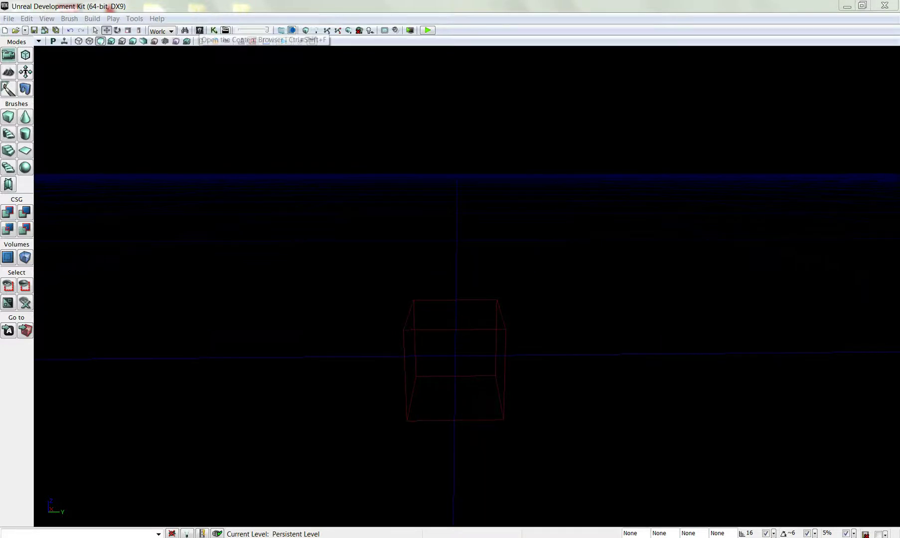
# Start a new asset from the Content Browser, with the package set to BasicShader and the name set to Test.
pyautogui.click(199, 30)
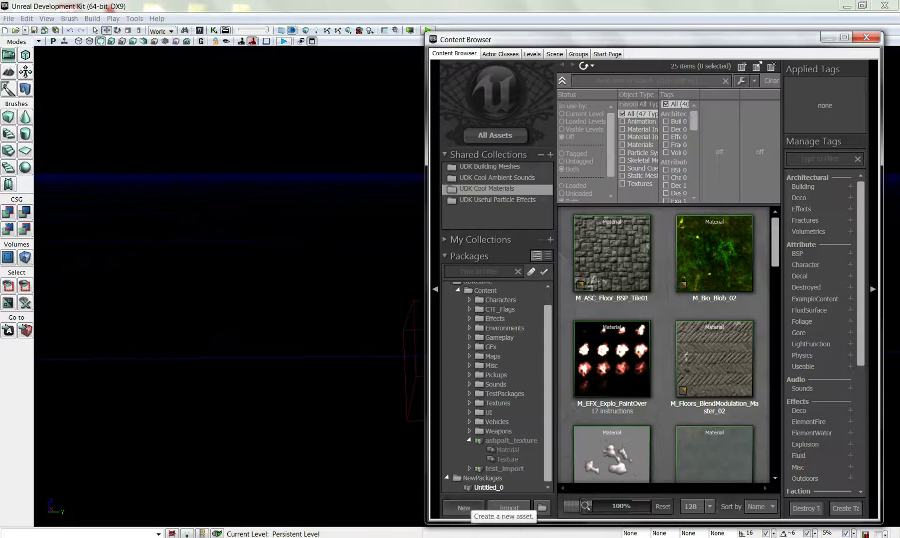
pyautogui.click(464, 508)
pyautogui.moveTo(399, 229); pyautogui.dragTo(212, 102)
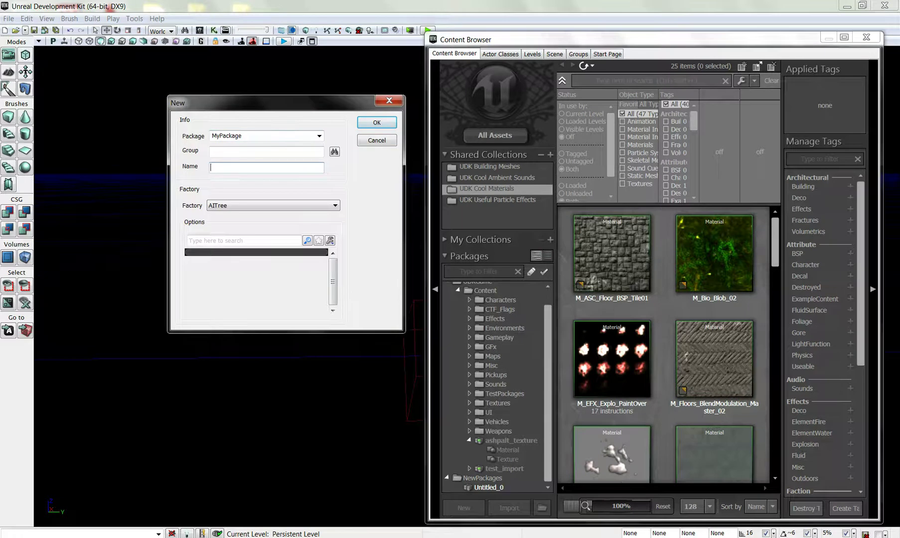
pyautogui.doubleClick(227, 136)
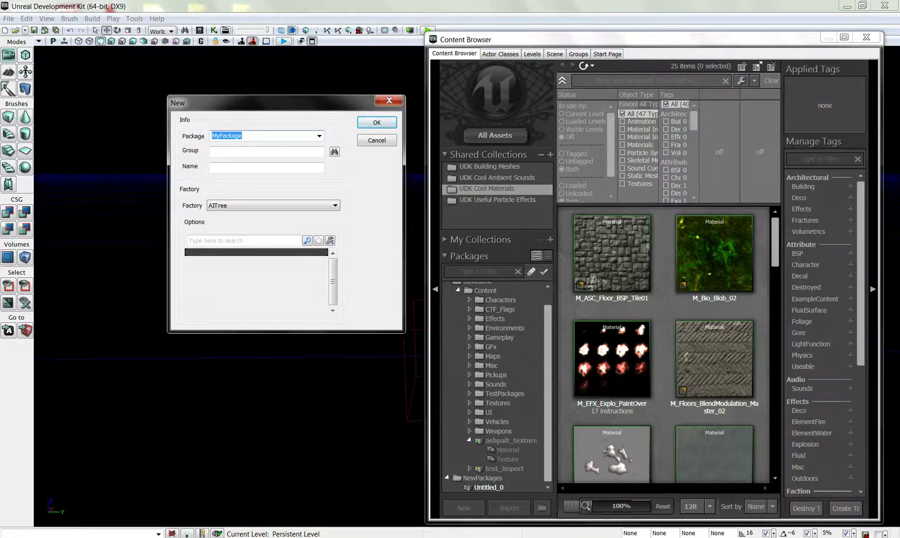
pyautogui.write('BasicTestin')
pyautogui.press('BackSpace')
pyautogui.press('BackSpace')
pyautogui.press('BackSpace')
pyautogui.press('BackSpace')
pyautogui.press('BackSpace')
pyautogui.press('BackSpace')
pyautogui.press('BackSpace')
pyautogui.write('cS')
pyautogui.press('BackSpace')
pyautogui.write('Shader')
pyautogui.press('Tab')
pyautogui.press('Tab')
pyautogui.write('Test')
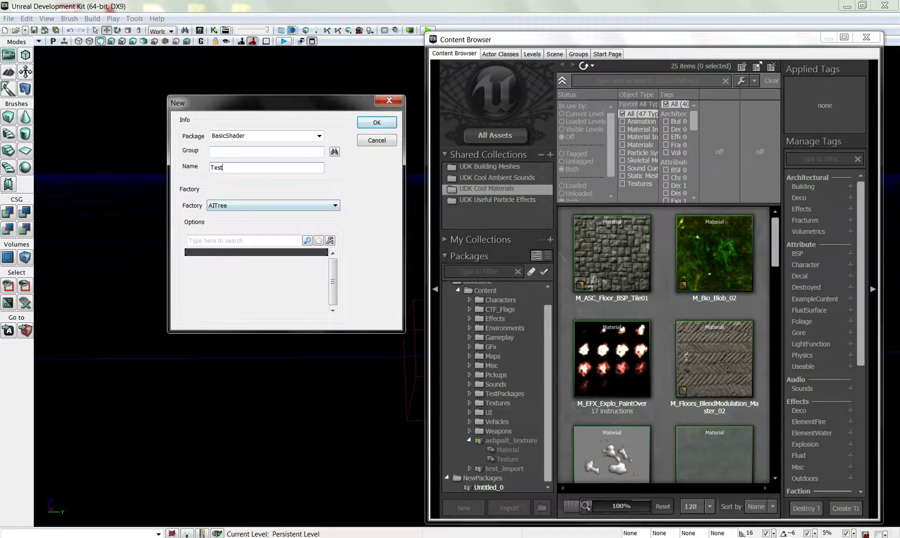
# Set the new asset's factory to Material and create it.
pyautogui.click(273, 206)
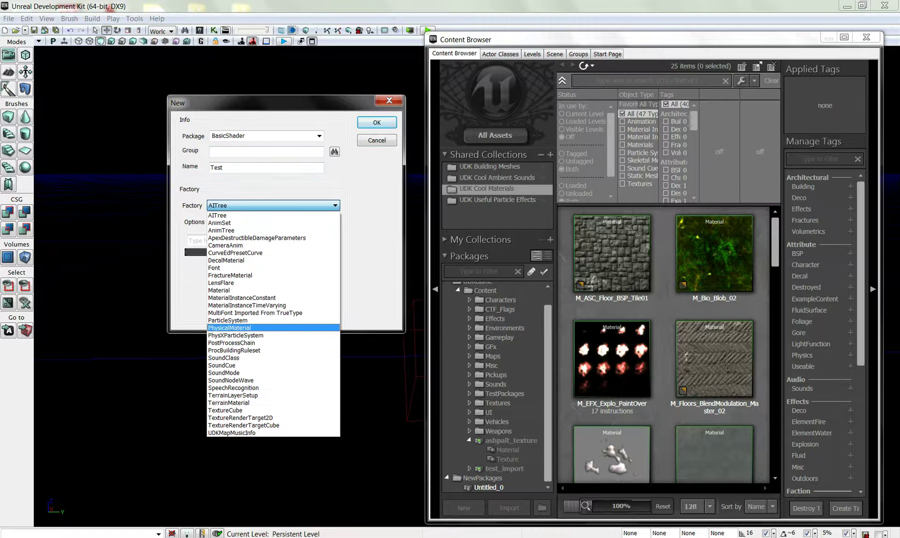
pyautogui.click(219, 290)
pyautogui.press('Return')
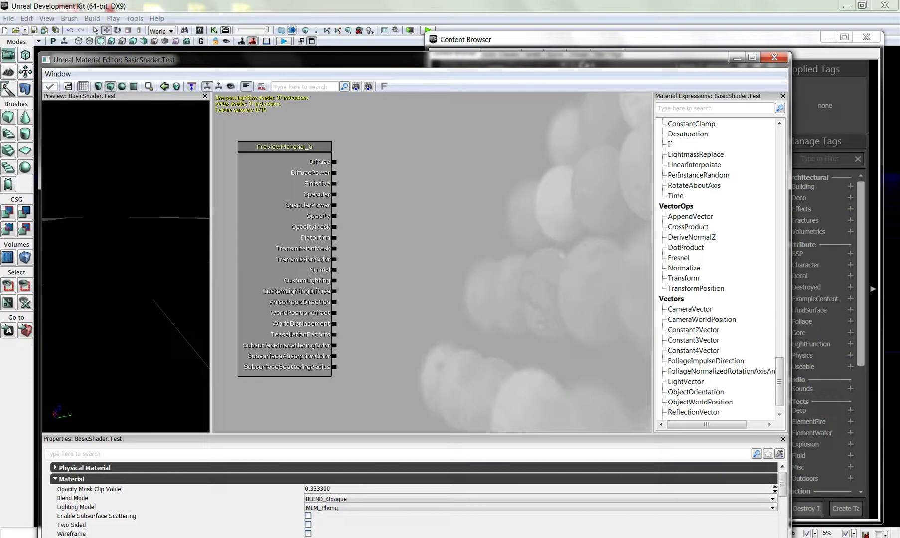
# Move the Material Editor window up so that its whole properties area fits on screen.
pyautogui.moveTo(300, 60); pyautogui.dragTo(308, 52)
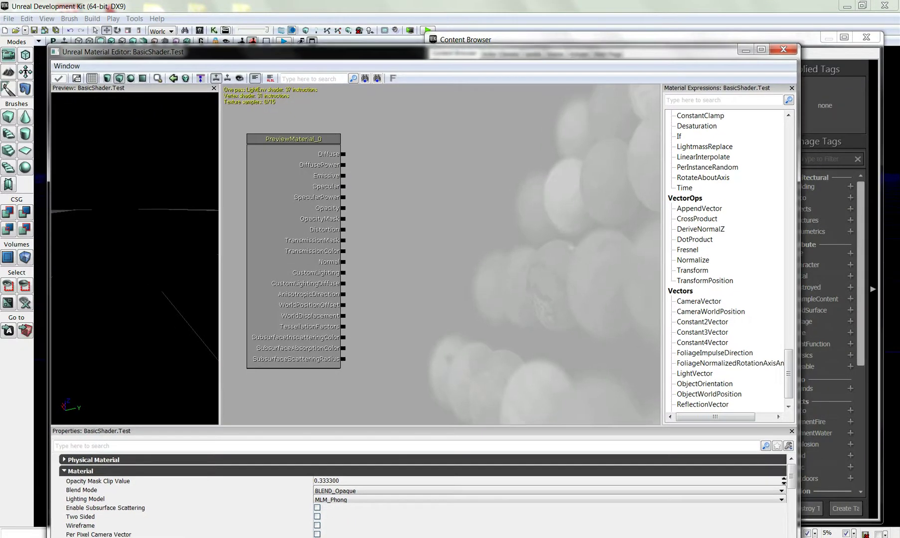
pyautogui.moveTo(424, 225); pyautogui.dragTo(412, 251)
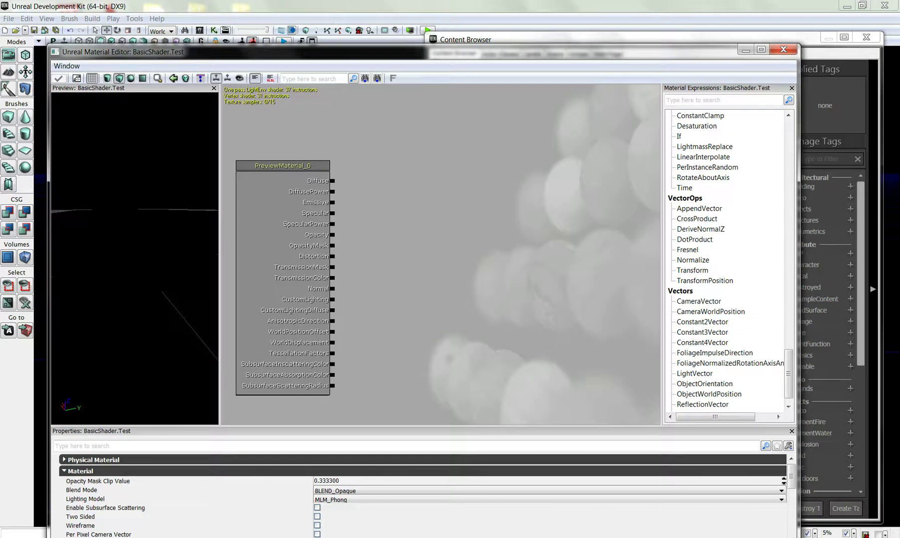
pyautogui.moveTo(413, 251); pyautogui.dragTo(417, 239)
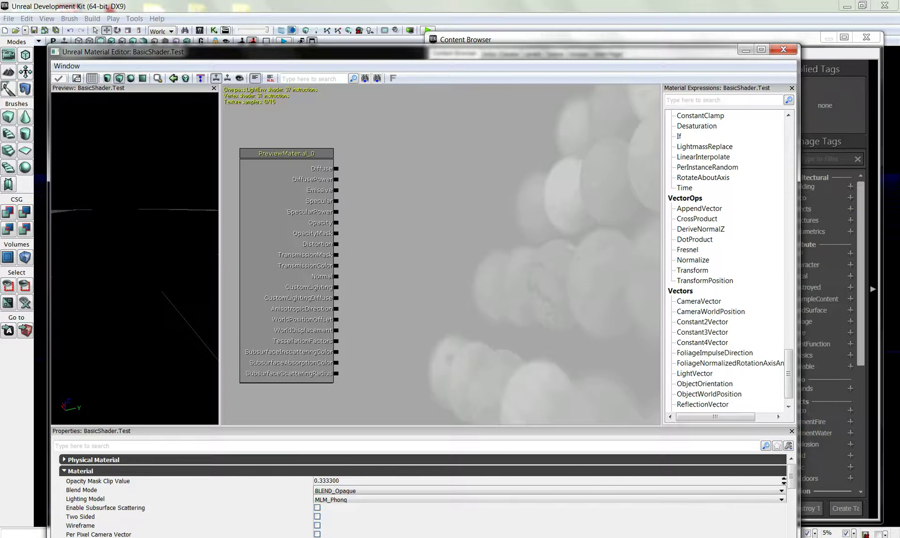
pyautogui.click(416, 239)
pyautogui.moveTo(417, 239); pyautogui.dragTo(417, 243)
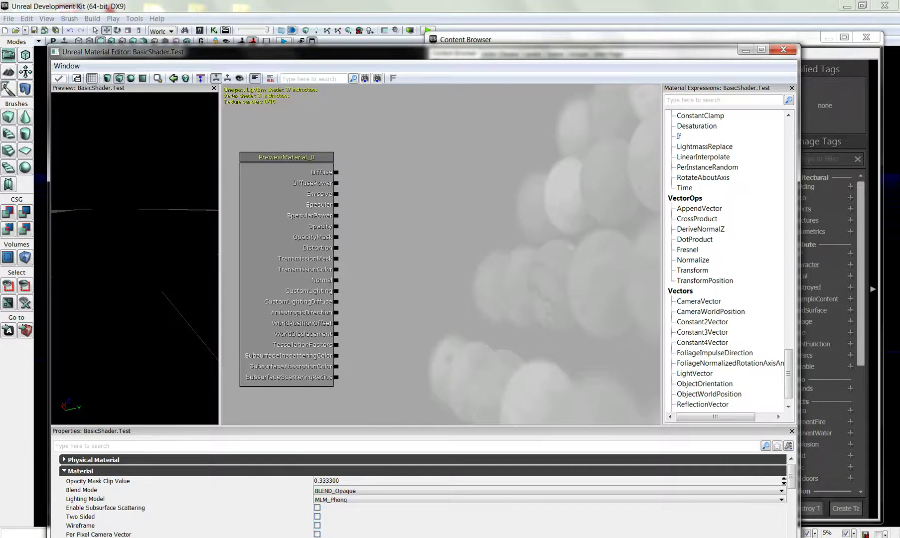
pyautogui.moveTo(374, 214); pyautogui.dragTo(367, 201)
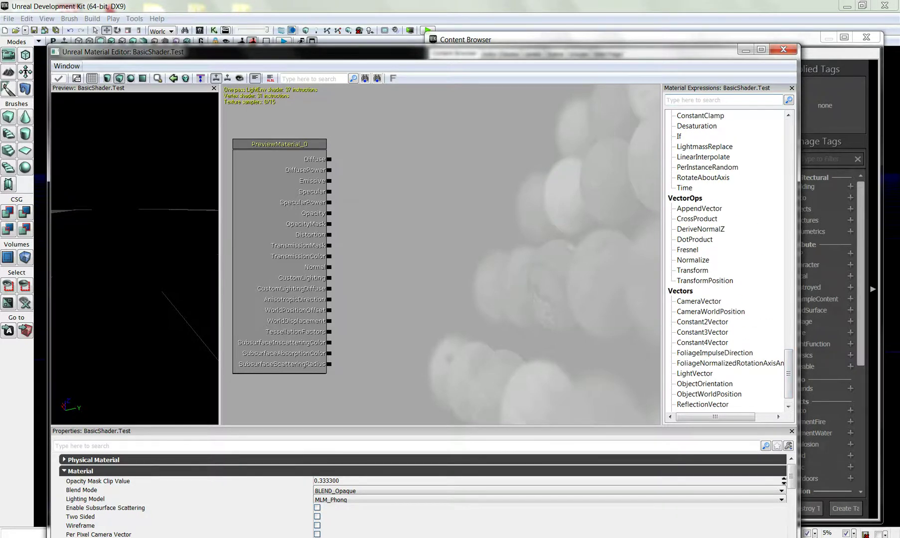
pyautogui.moveTo(120, 51); pyautogui.dragTo(121, 31)
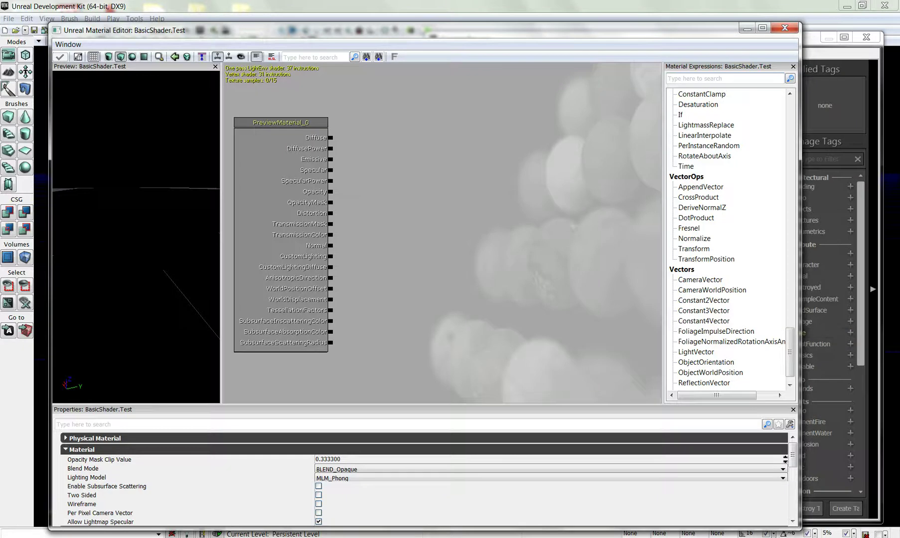
pyautogui.moveTo(110, 30); pyautogui.dragTo(108, 29)
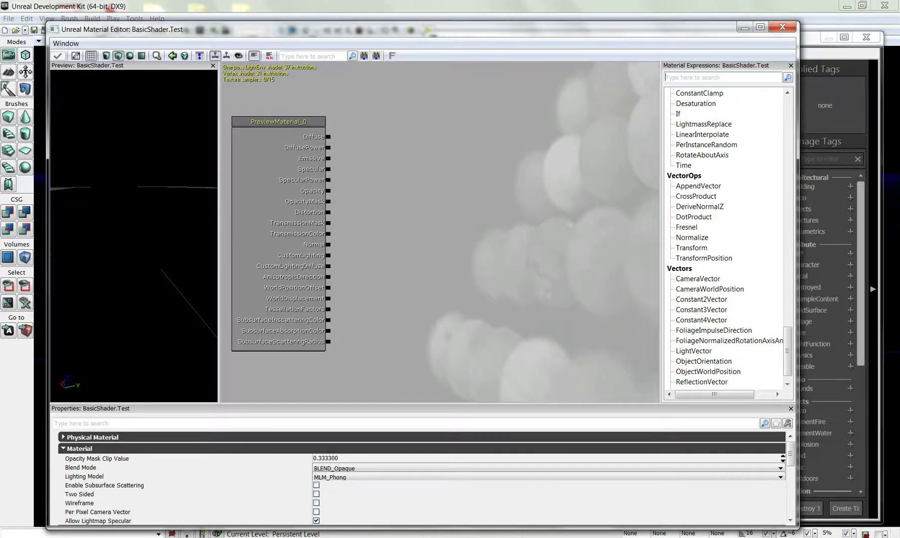
pyautogui.moveTo(134, 225); pyautogui.dragTo(138, 239)
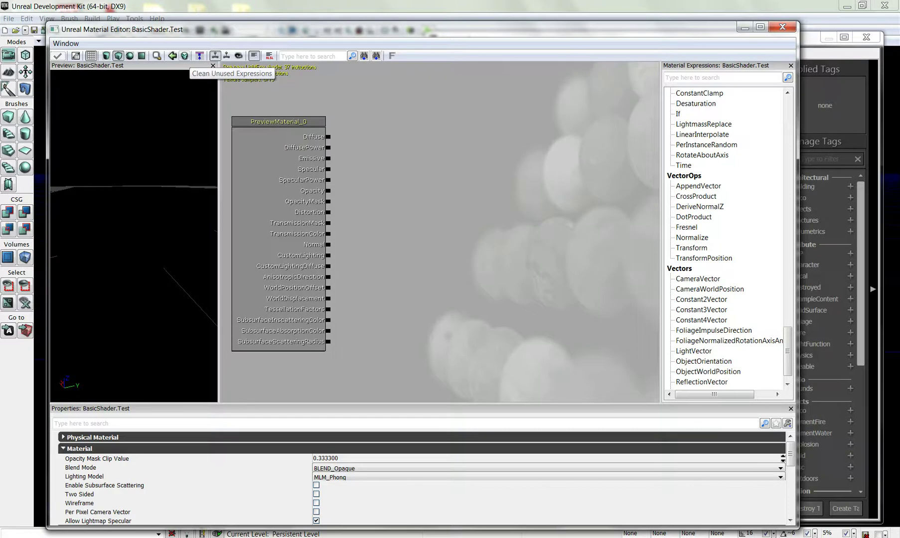
# Place PerInstanceRandom and CrossProduct expressions in the material graph, and clean the unused expressions.
pyautogui.moveTo(707, 145); pyautogui.dragTo(599, 152)
pyautogui.moveTo(696, 197); pyautogui.dragTo(586, 260)
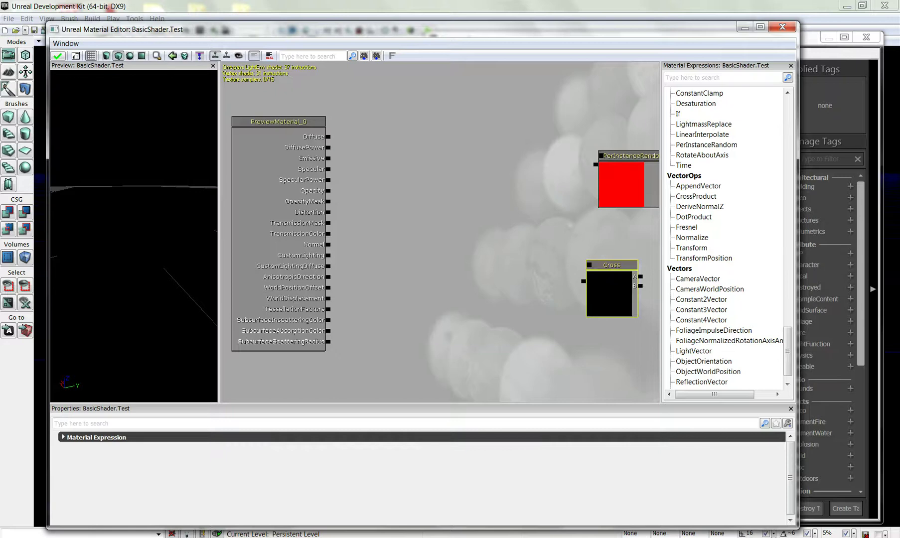
pyautogui.click(518, 229)
pyautogui.moveTo(519, 230); pyautogui.dragTo(464, 232)
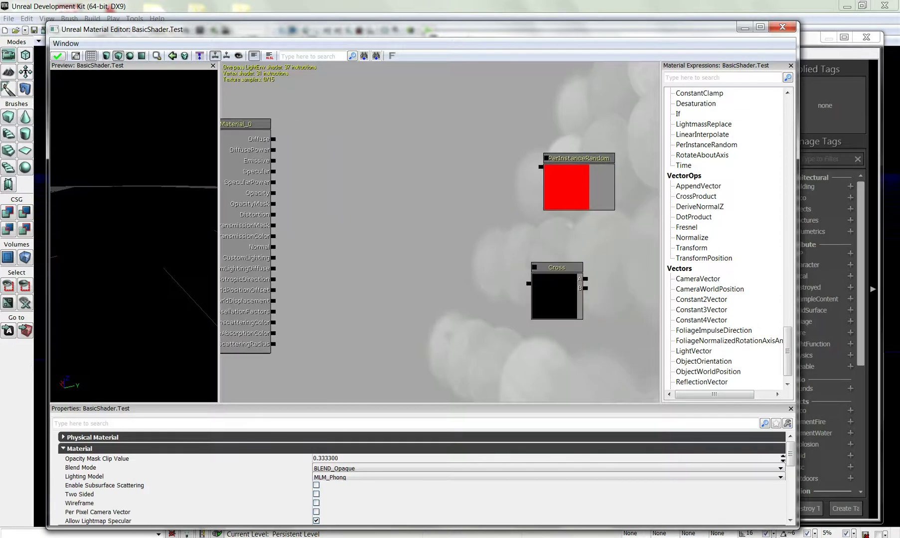
pyautogui.click(185, 56)
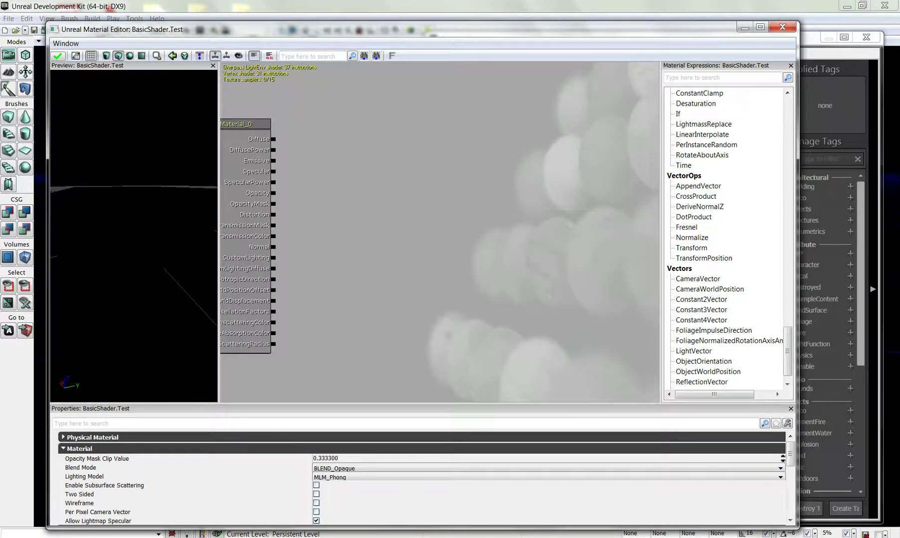
pyautogui.moveTo(349, 199); pyautogui.dragTo(421, 213)
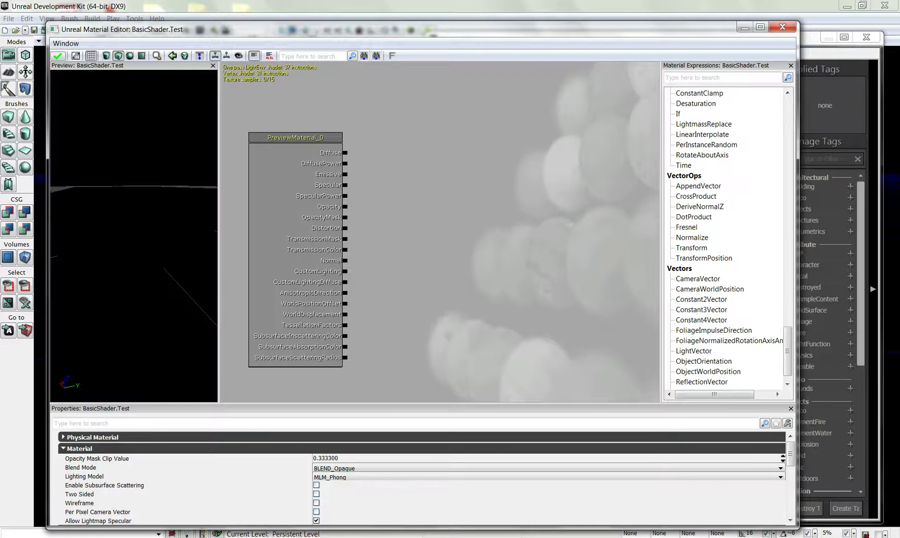
pyautogui.moveTo(352, 272); pyautogui.dragTo(346, 274)
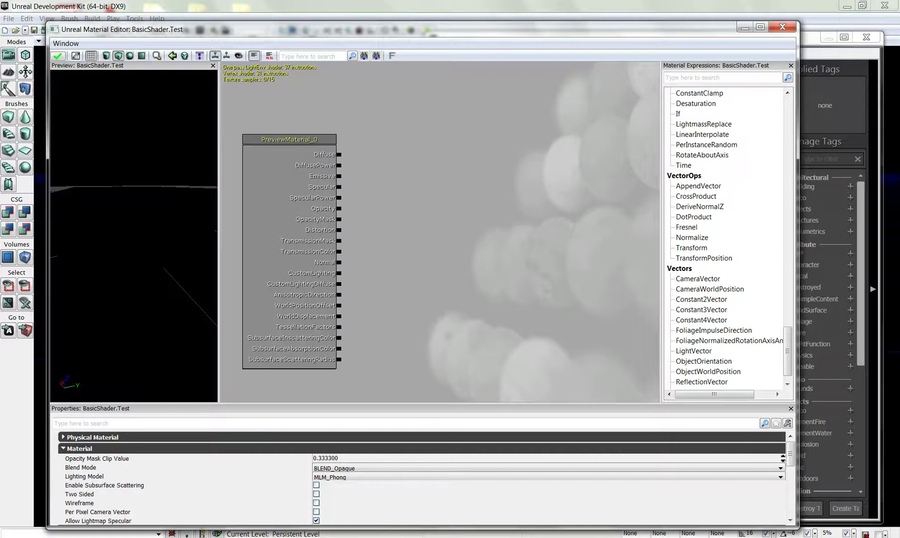
pyautogui.moveTo(424, 225); pyautogui.dragTo(429, 218)
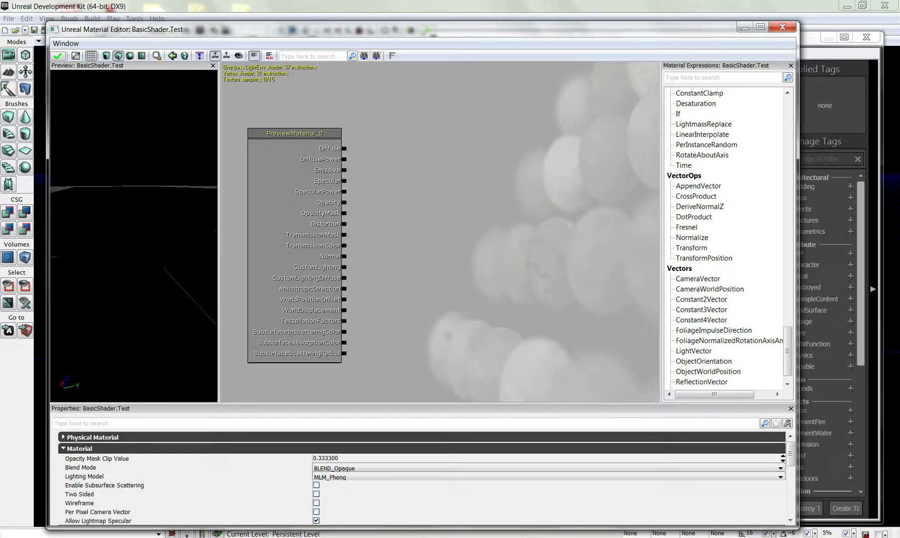
# Import asphalt_diffuse.tga from the Test Textures folder on the desktop into the BasicShader package.
pyautogui.hotkey('alt', 'Tab')
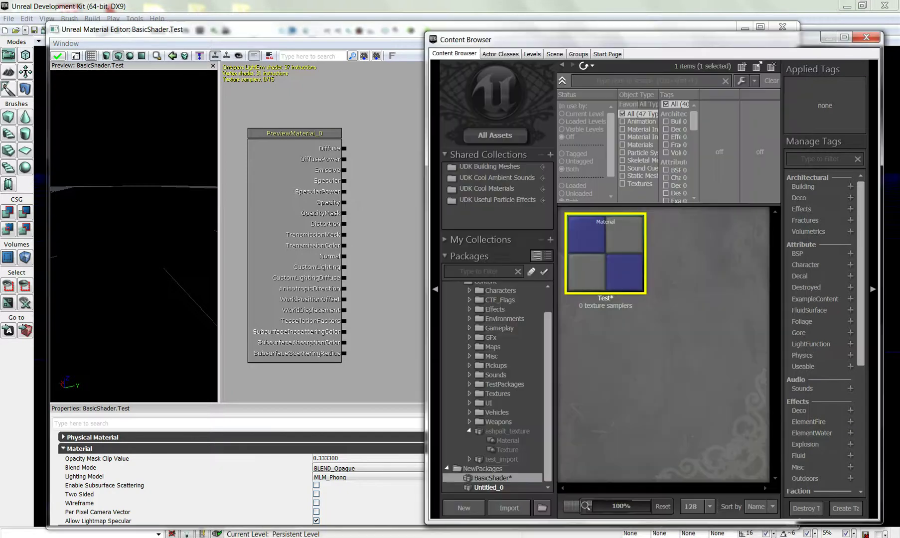
pyautogui.click(691, 344)
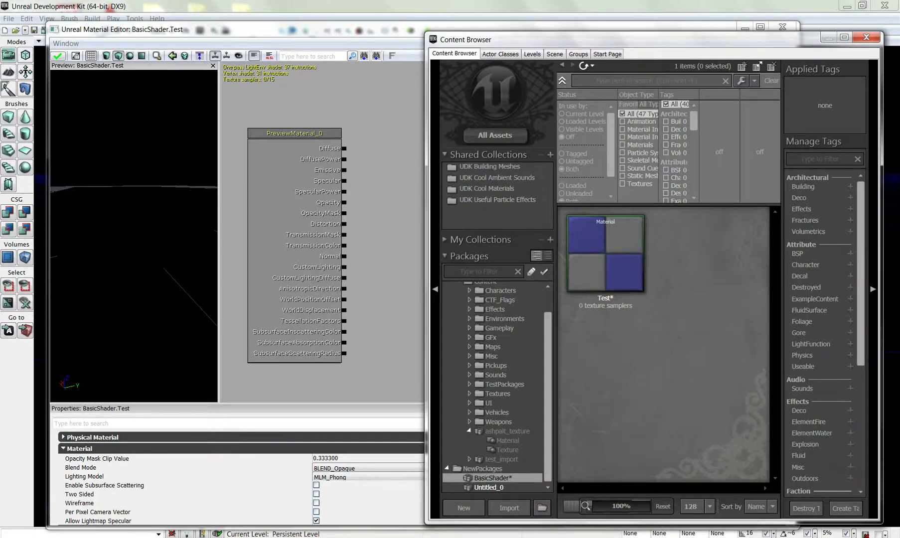
pyautogui.rightClick(609, 389)
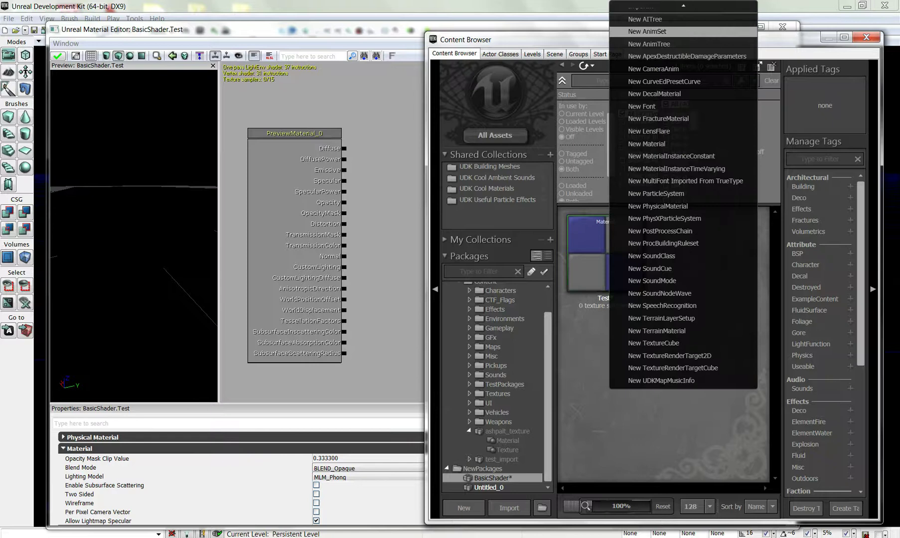
pyautogui.click(641, 9)
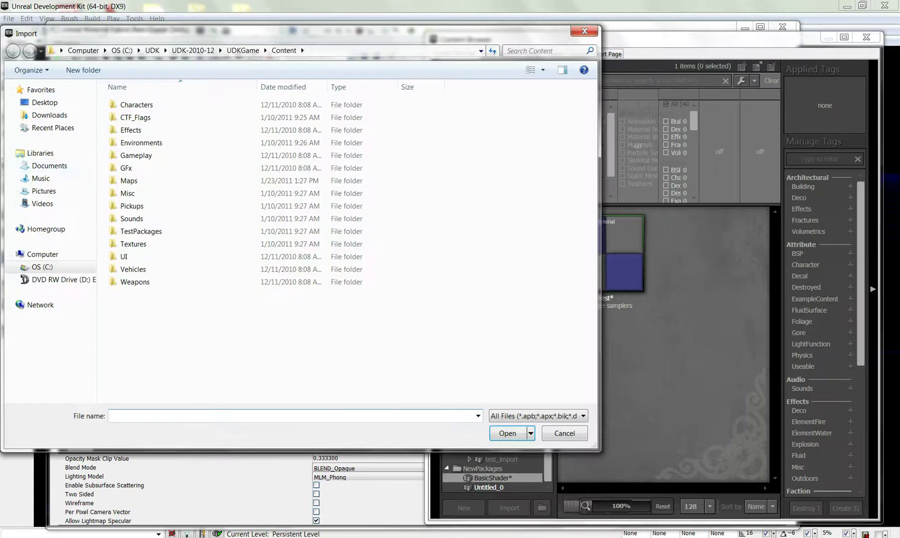
pyautogui.click(49, 116)
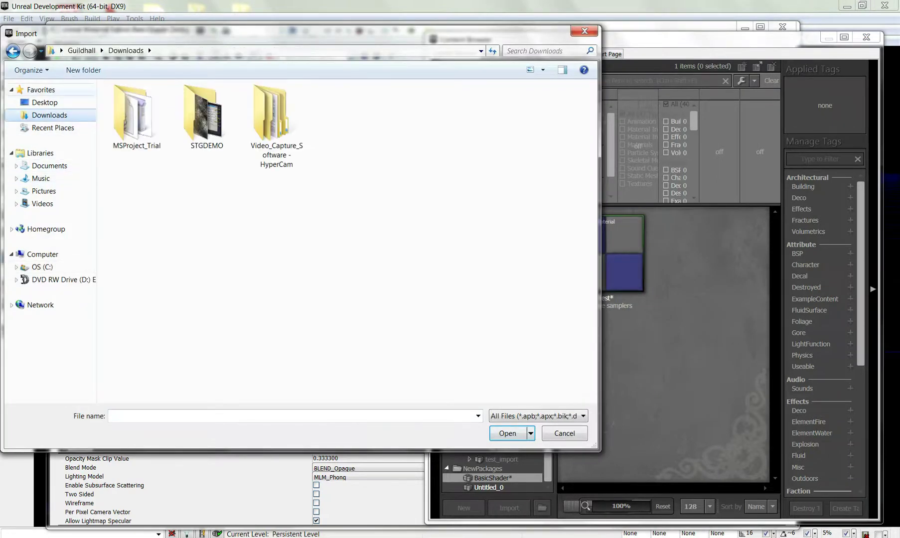
pyautogui.click(44, 102)
pyautogui.doubleClick(141, 218)
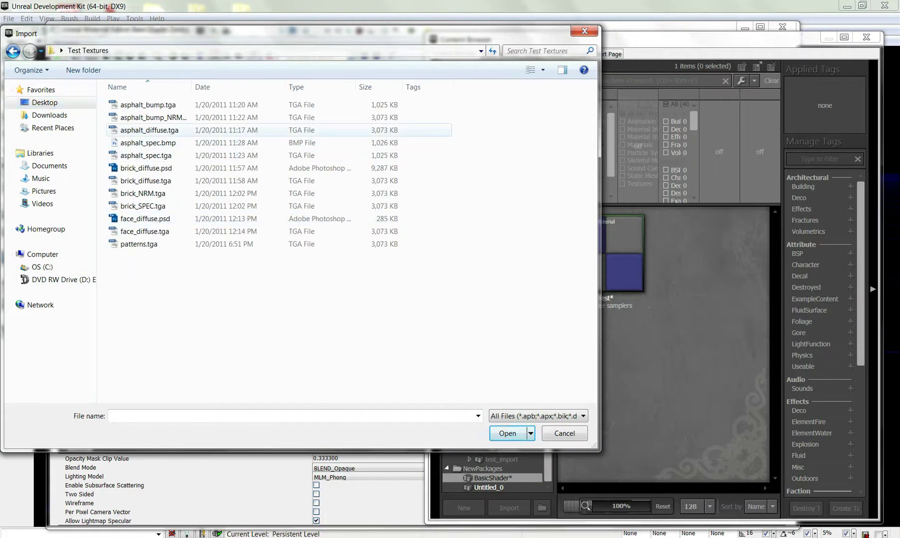
pyautogui.doubleClick(149, 131)
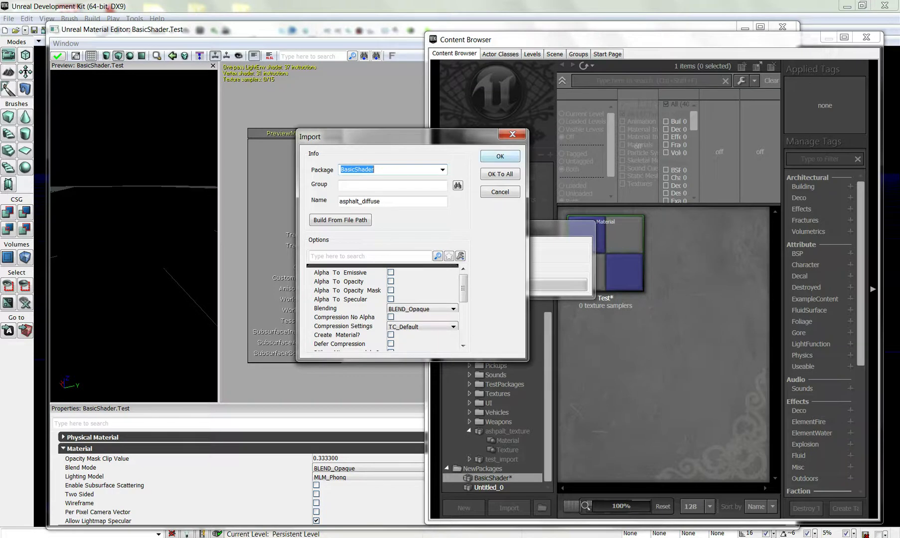
pyautogui.click(500, 157)
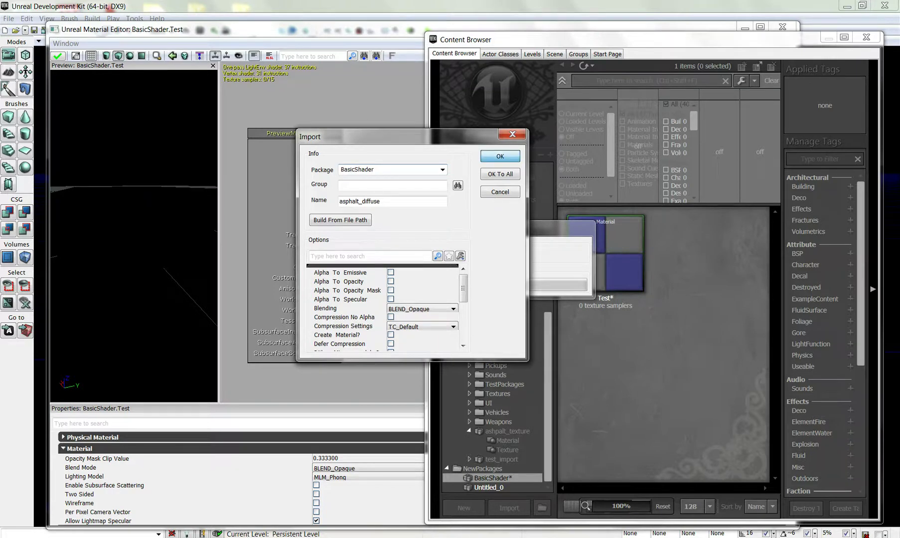
pyautogui.press('Return')
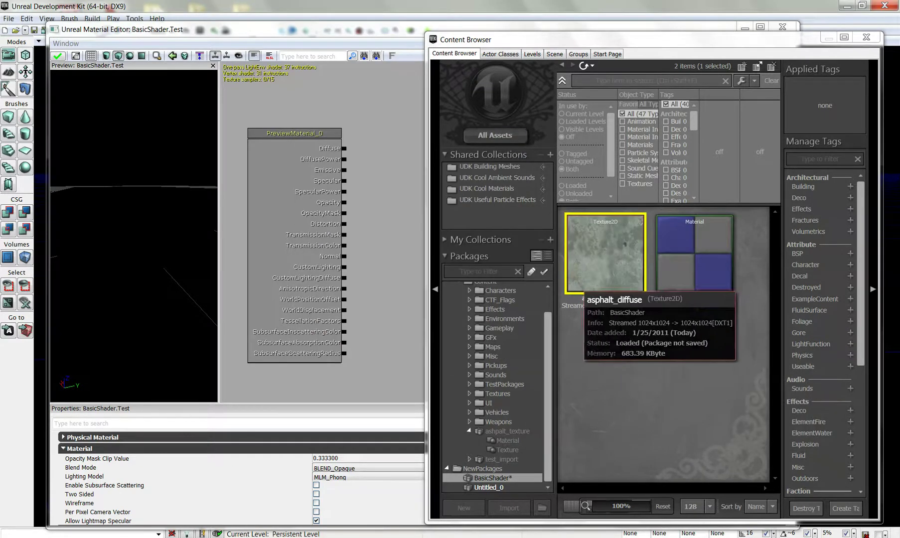
# Search the material expressions for "texture", place a TextureSample node using asphalt_diffuse beside the material node, and delete it.
pyautogui.click(387, 254)
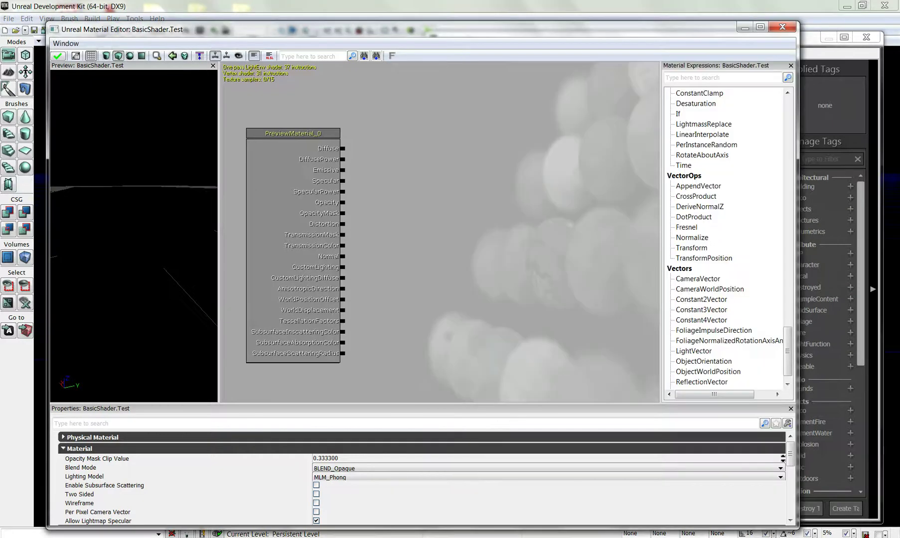
pyautogui.click(723, 78)
pyautogui.write('texture')
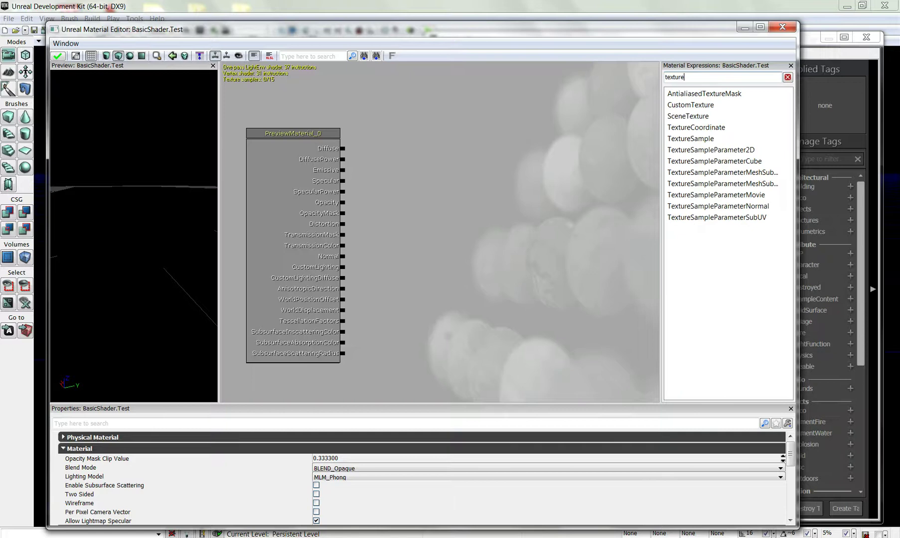
pyautogui.moveTo(691, 139); pyautogui.dragTo(409, 180)
pyautogui.moveTo(384, 269); pyautogui.dragTo(405, 270)
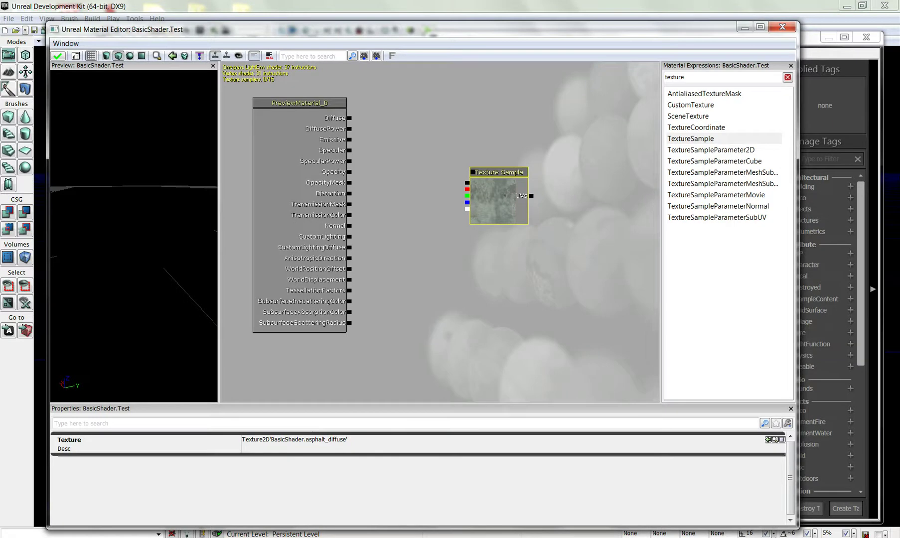
pyautogui.press('Delete')
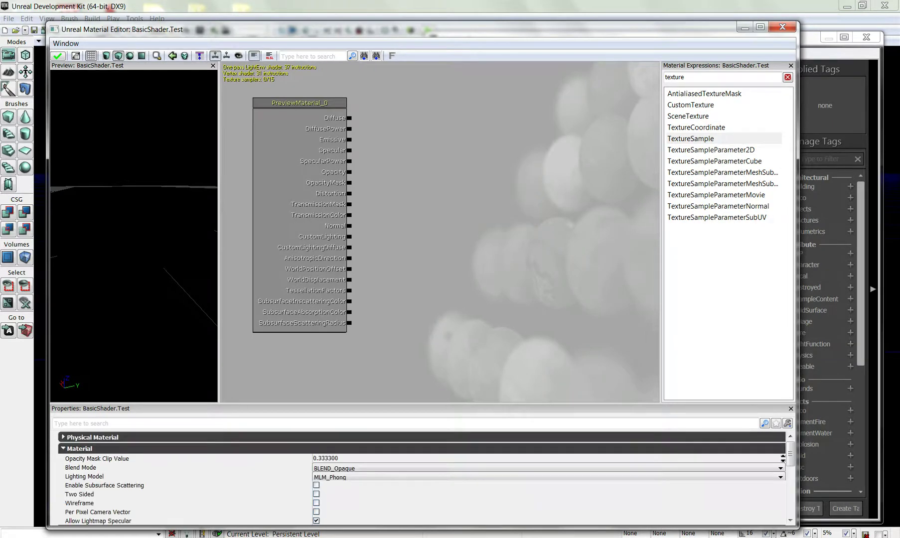
# Deselect the asphalt_diffuse texture in the Content Browser and place an empty Texture Sample node beside the material node.
pyautogui.click(829, 456)
pyautogui.click(669, 394)
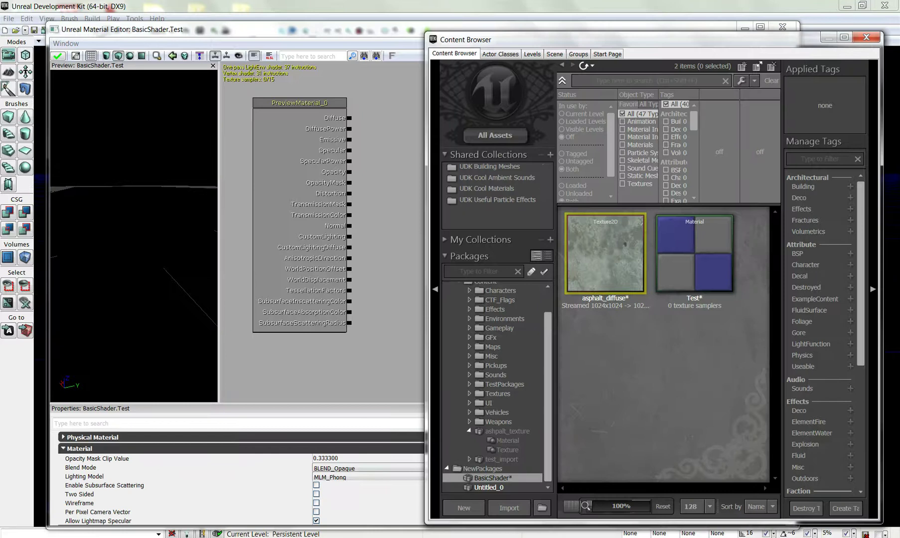
pyautogui.click(394, 224)
pyautogui.press('t')
pyautogui.click(449, 164)
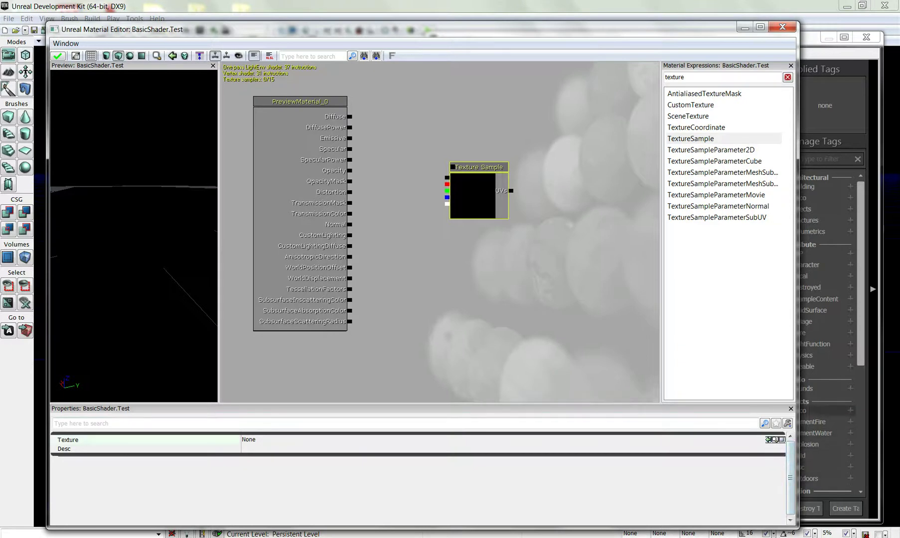
# Assign the asphalt_diffuse texture from the Content Browser to the empty Texture Sample node.
pyautogui.click(861, 294)
pyautogui.click(593, 257)
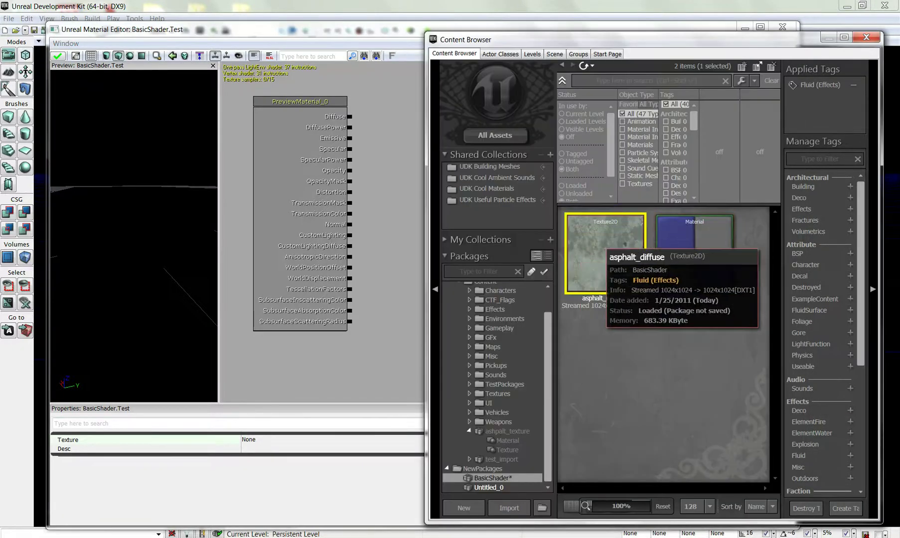
pyautogui.click(394, 174)
pyautogui.click(474, 194)
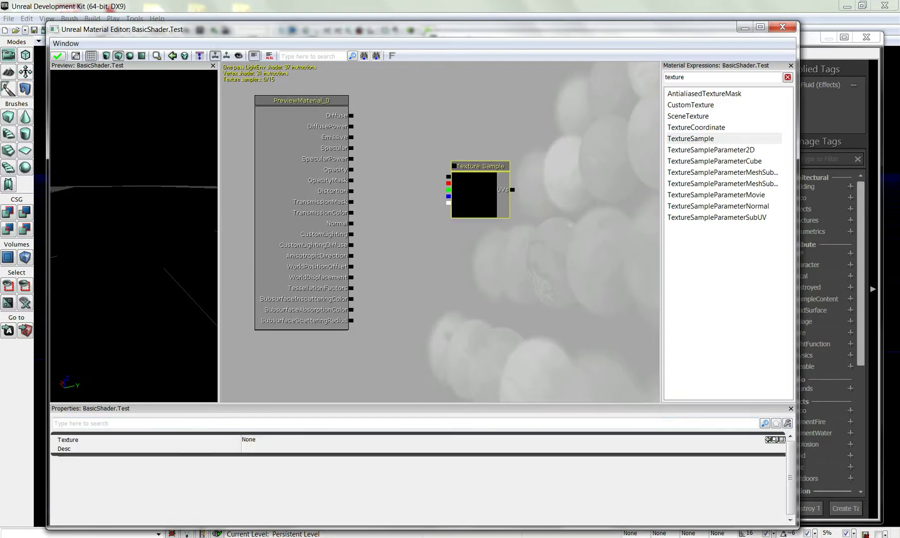
pyautogui.click(769, 440)
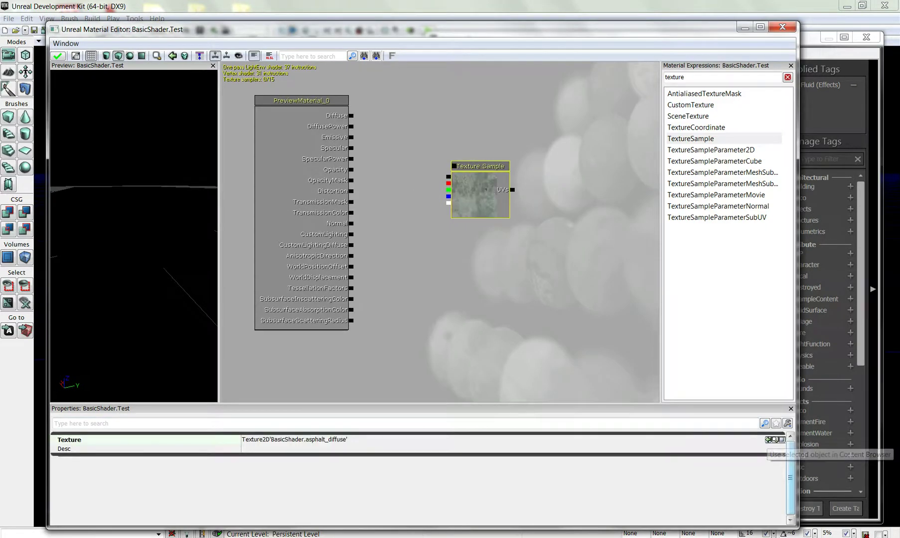
# Connect the Texture Sample node's combined colour output to the material's Diffuse input.
pyautogui.moveTo(398, 250); pyautogui.dragTo(375, 258)
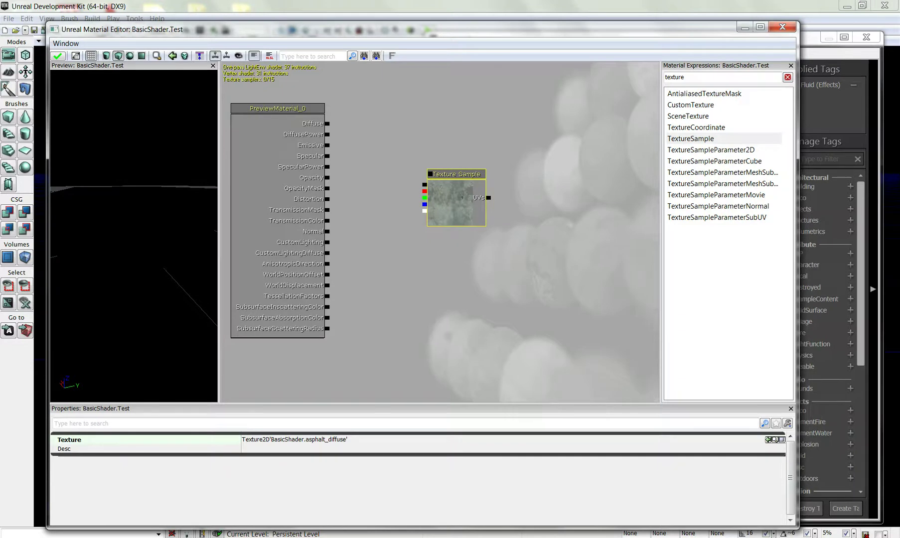
pyautogui.moveTo(375, 257); pyautogui.dragTo(376, 237)
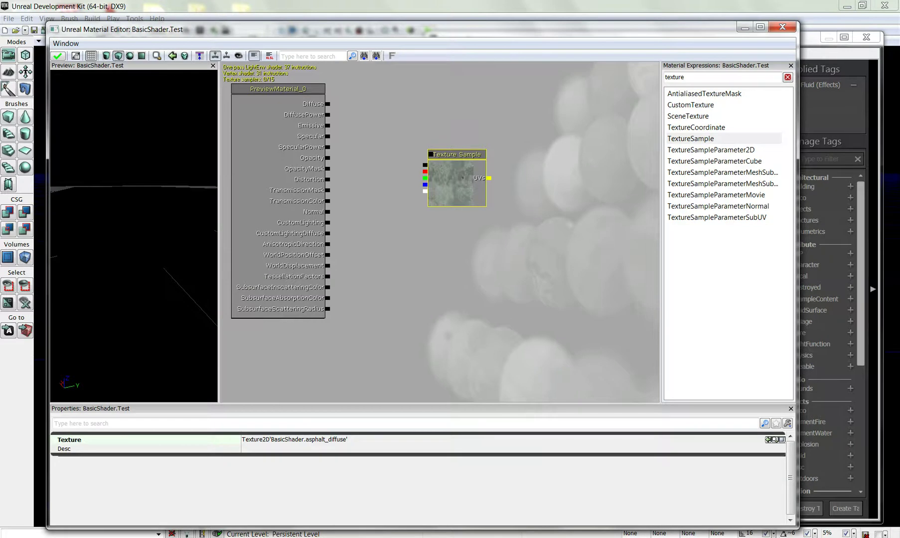
pyautogui.moveTo(444, 239); pyautogui.dragTo(413, 280)
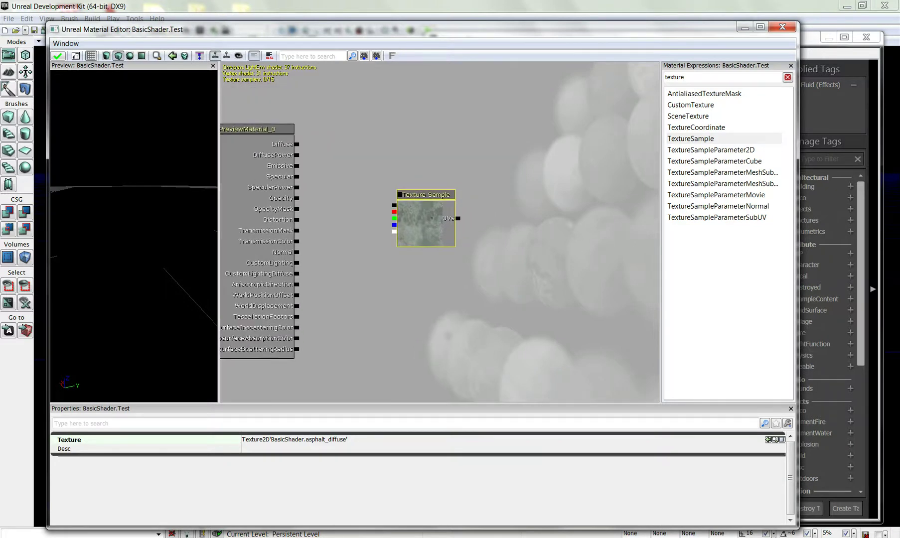
pyautogui.moveTo(413, 280); pyautogui.dragTo(443, 276)
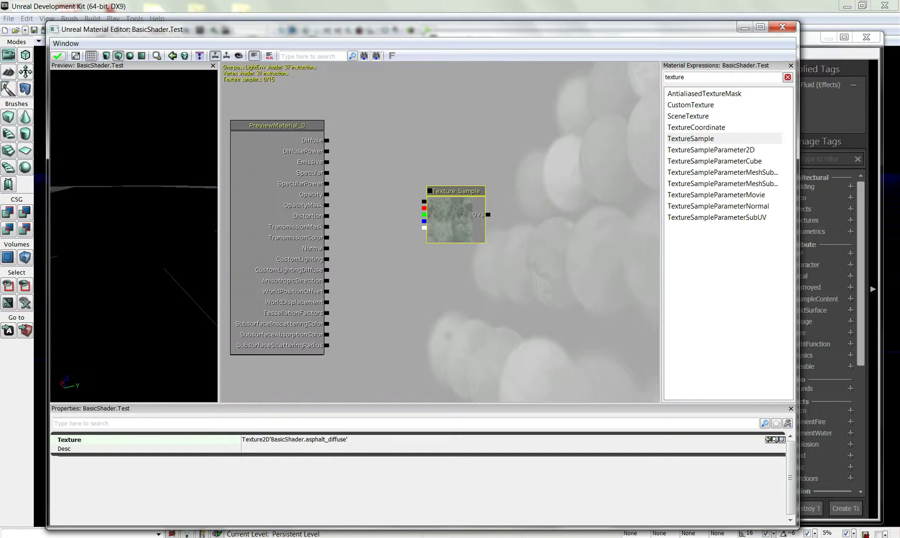
pyautogui.moveTo(410, 218); pyautogui.dragTo(437, 210)
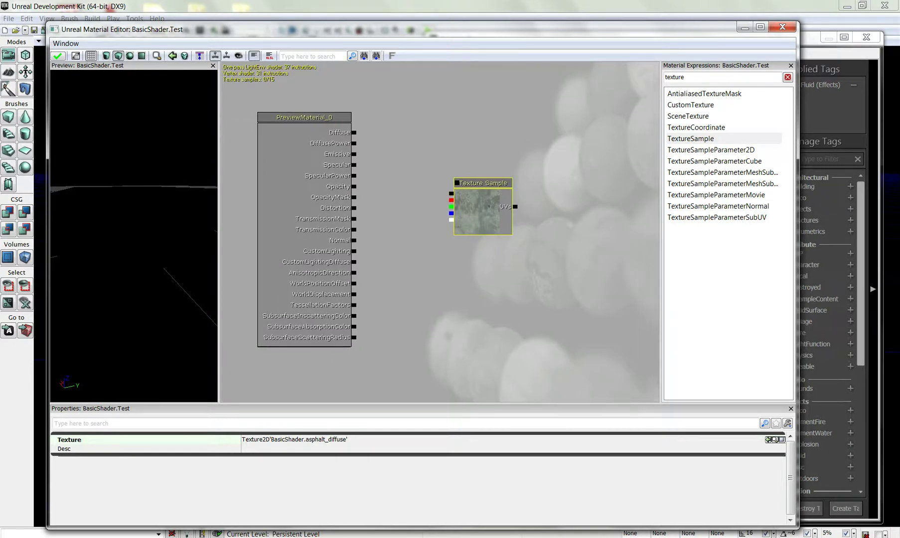
pyautogui.moveTo(437, 211); pyautogui.dragTo(443, 187)
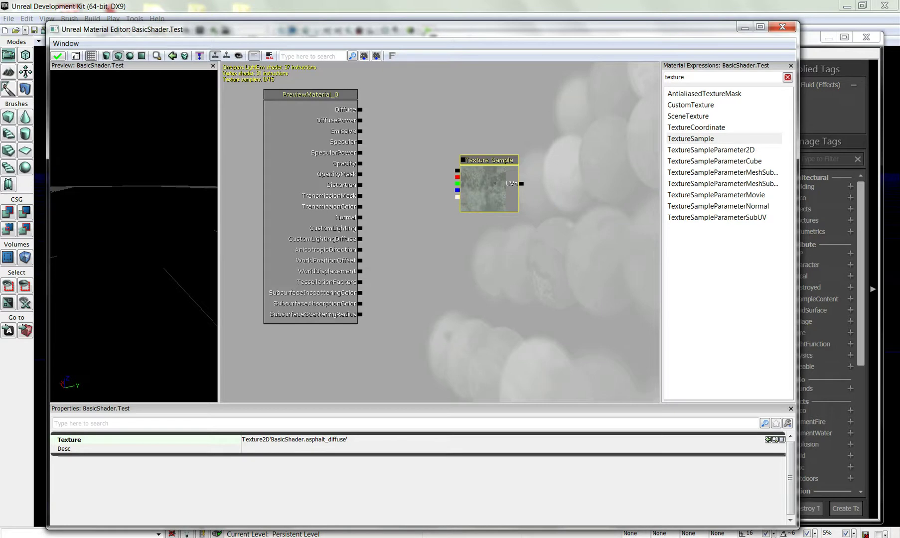
pyautogui.moveTo(458, 170); pyautogui.dragTo(361, 110)
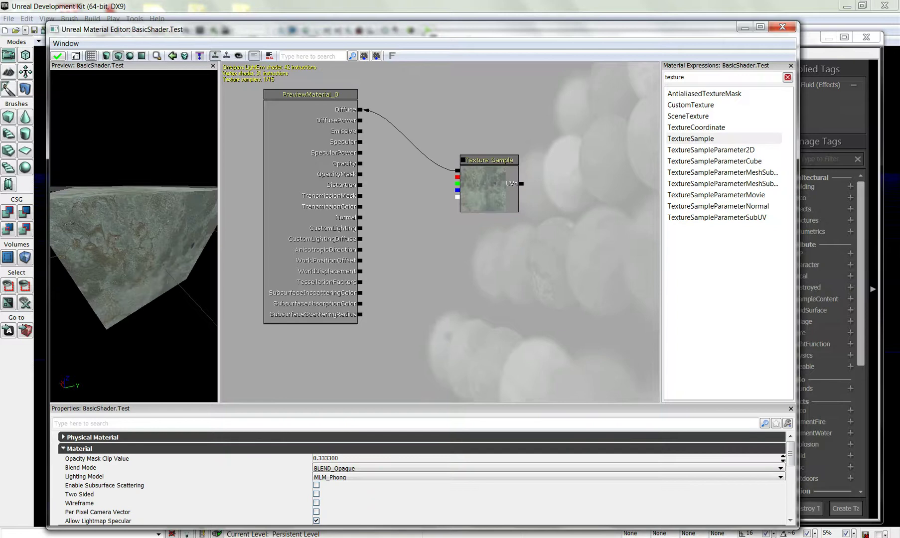
# Switch the material preview to a sphere and inspect the diffuse texture on it from another angle.
pyautogui.moveTo(133, 235); pyautogui.dragTo(207, 237)
pyautogui.click(130, 56)
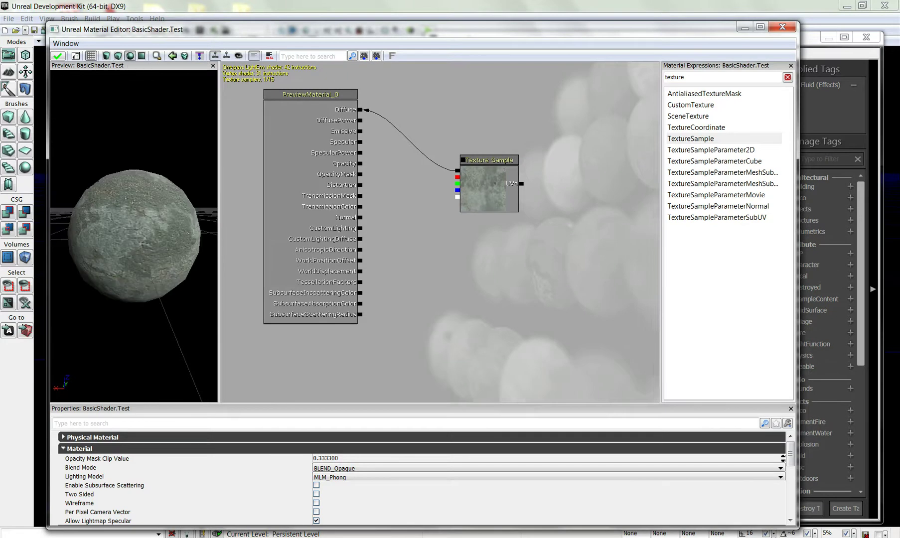
pyautogui.moveTo(134, 235); pyautogui.dragTo(167, 260)
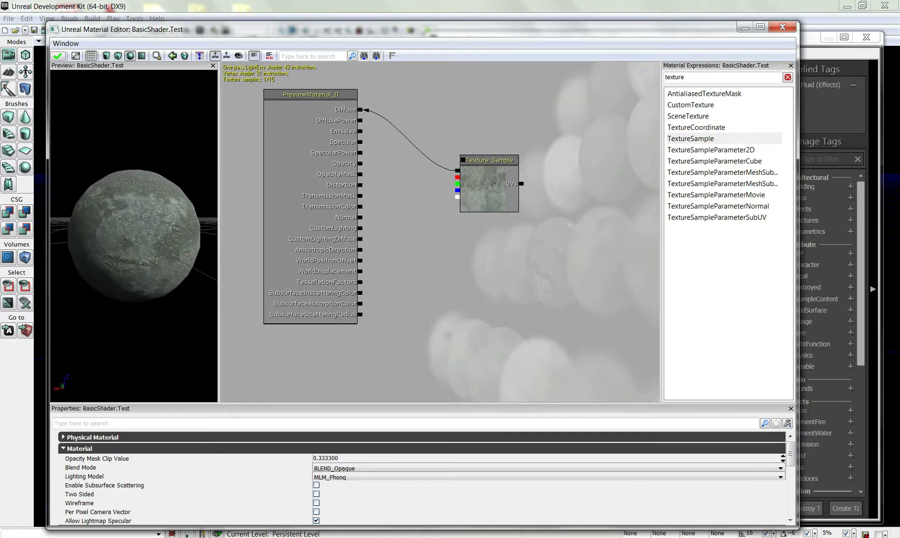
# Place a second Texture Sample node below the diffuse one in the material graph.
pyautogui.click(484, 190)
pyautogui.moveTo(424, 239); pyautogui.dragTo(443, 242)
pyautogui.click(443, 242)
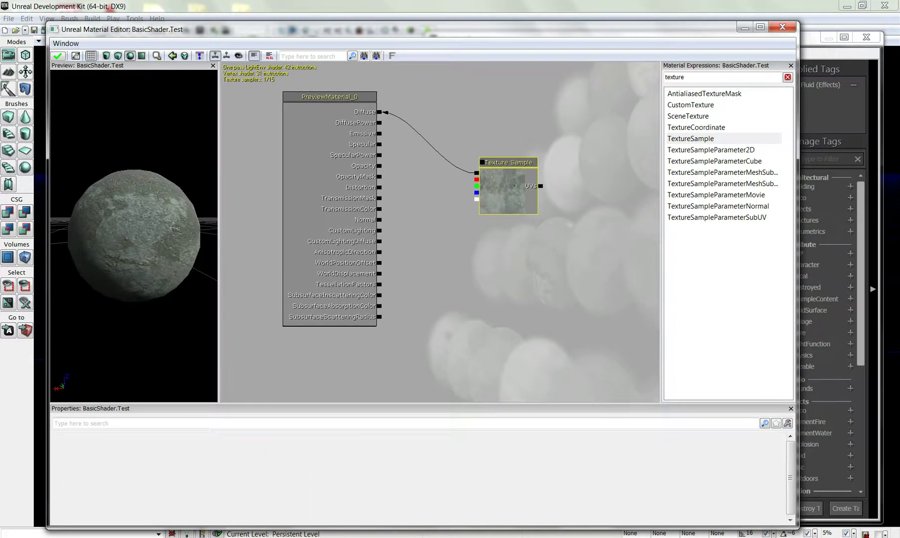
pyautogui.press('t')
pyautogui.click(479, 260)
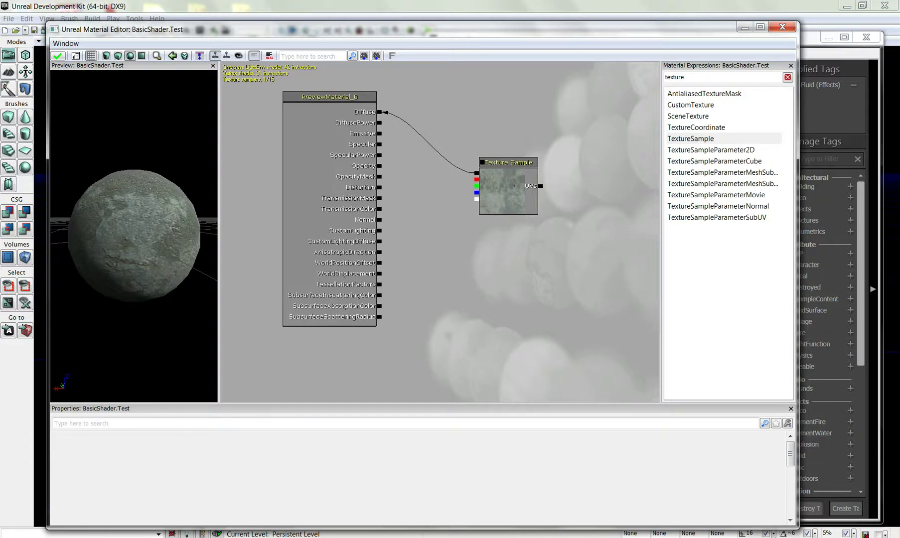
pyautogui.moveTo(479, 259); pyautogui.dragTo(484, 252)
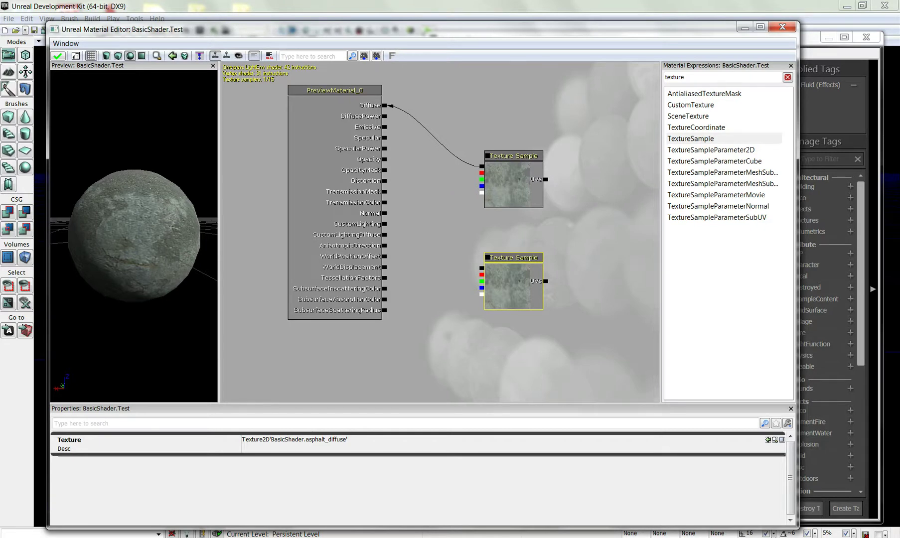
# Import asphalt_spec.bmp from the Test Textures folder into the BasicShader package with the default import options.
pyautogui.click(861, 381)
pyautogui.rightClick(649, 342)
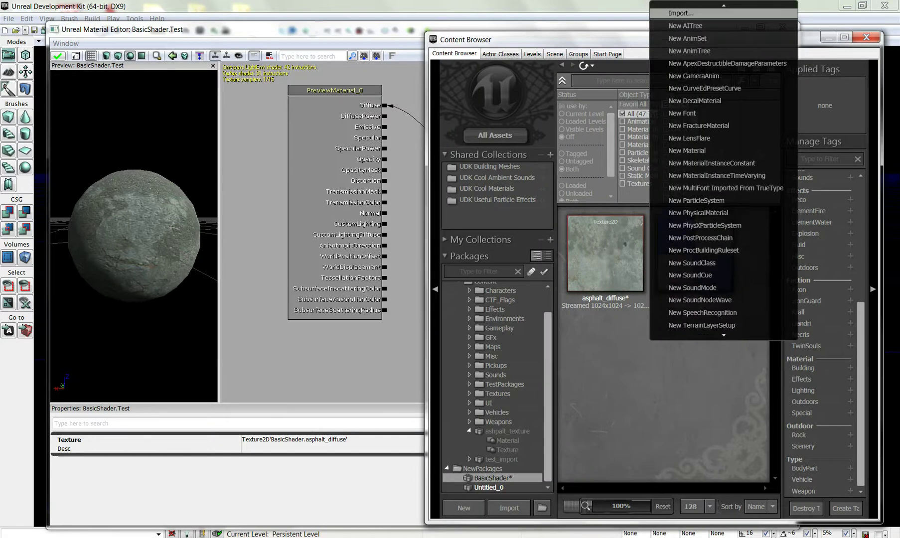
pyautogui.click(686, 13)
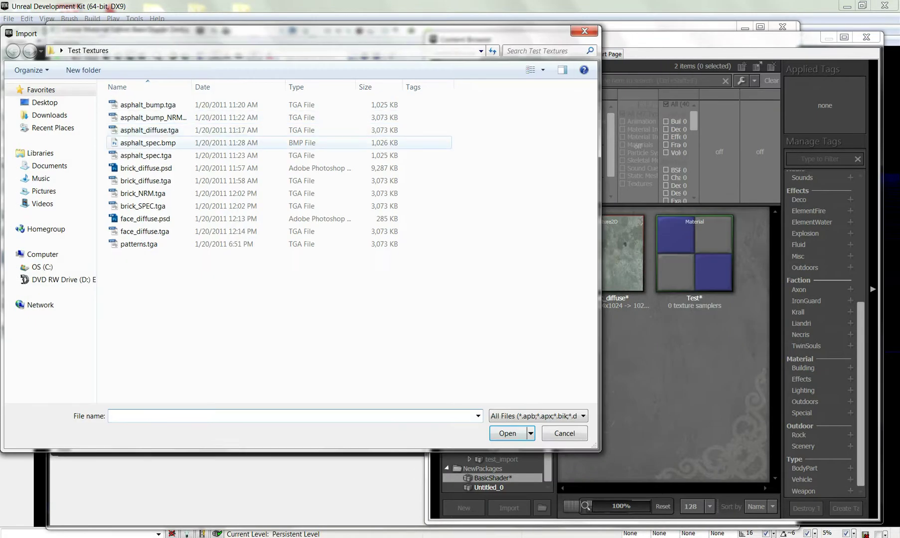
pyautogui.doubleClick(148, 143)
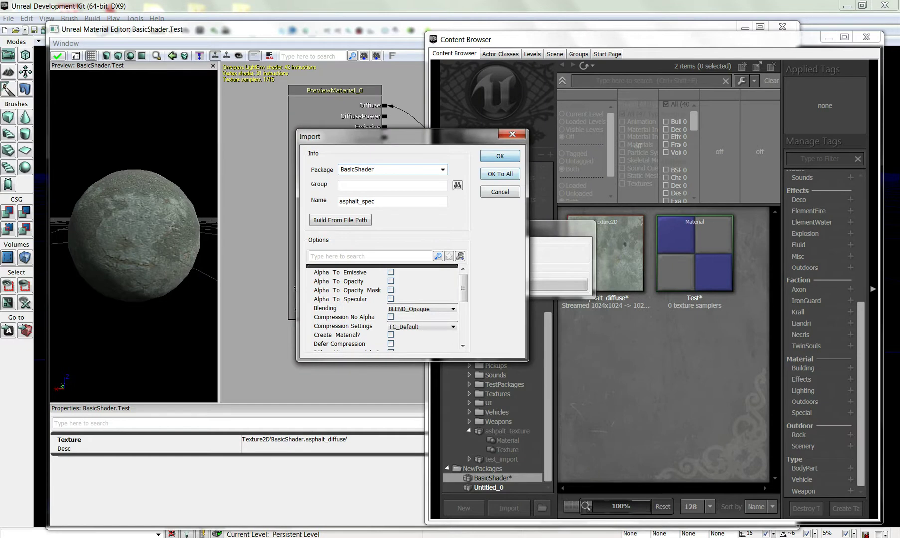
pyautogui.press('Return')
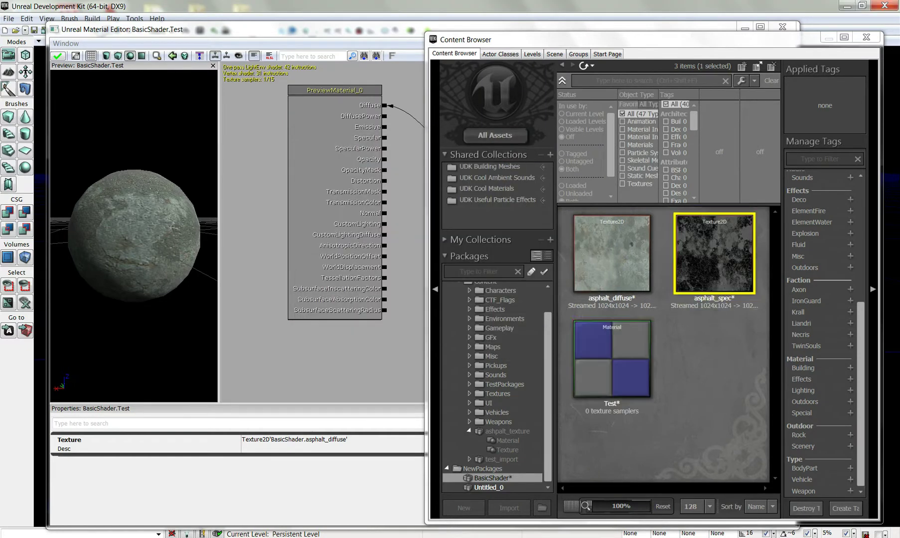
# Assign asphalt_spec to the second Texture Sample node and connect its combined colour output to the material's Specular input.
pyautogui.click(405, 260)
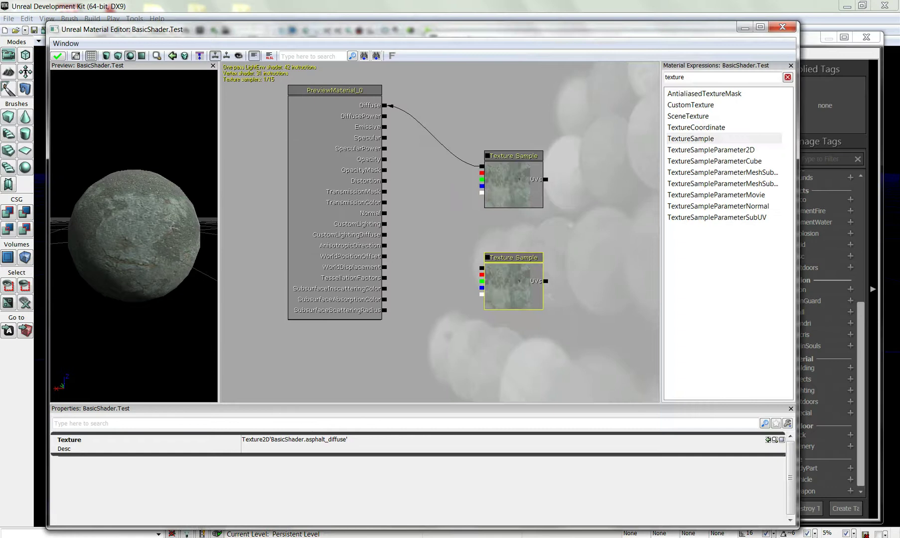
pyautogui.click(509, 285)
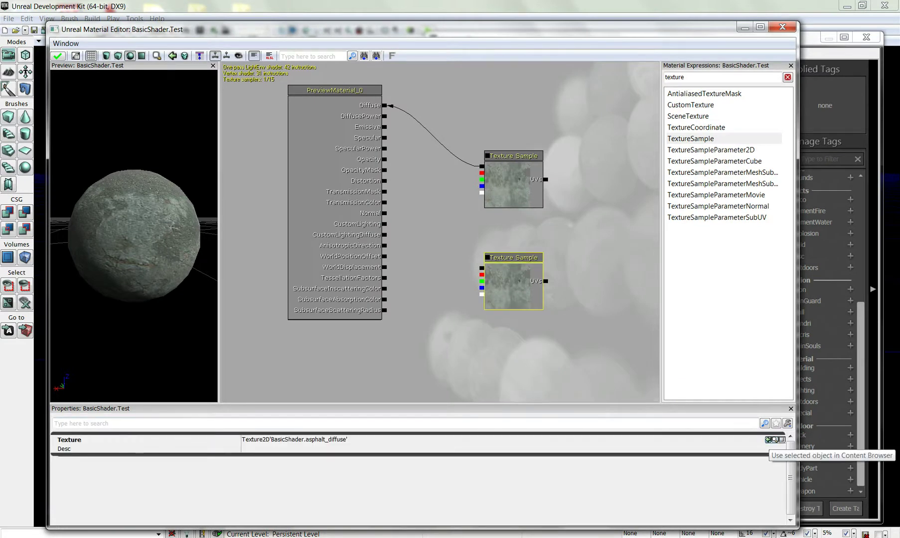
pyautogui.click(769, 440)
pyautogui.moveTo(482, 268); pyautogui.dragTo(385, 137)
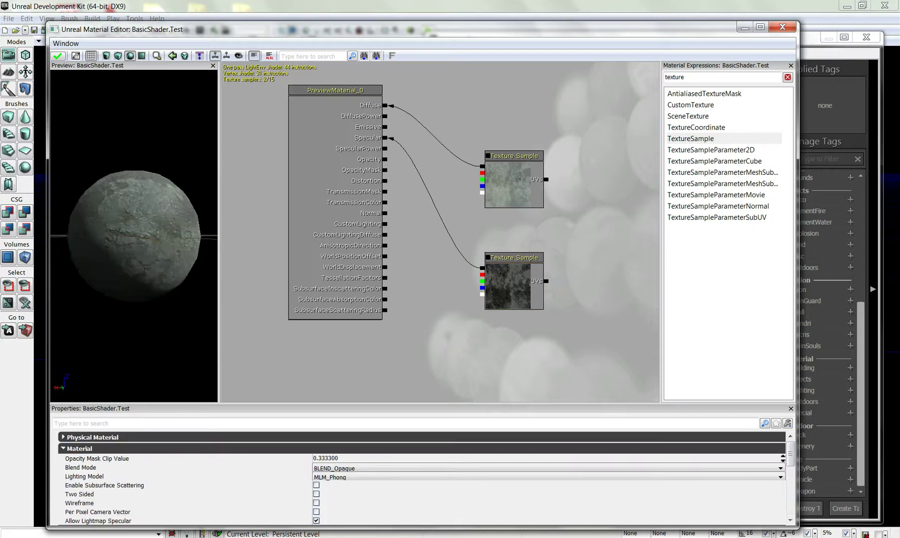
# Place a third Texture Sample node in the material graph below the specular one.
pyautogui.moveTo(134, 234); pyautogui.dragTo(190, 221)
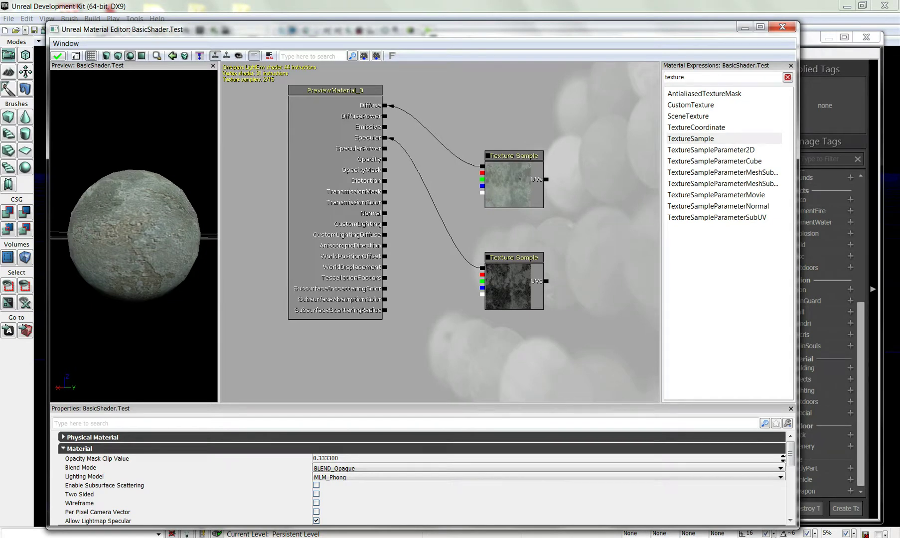
pyautogui.press('t')
pyautogui.click(545, 363)
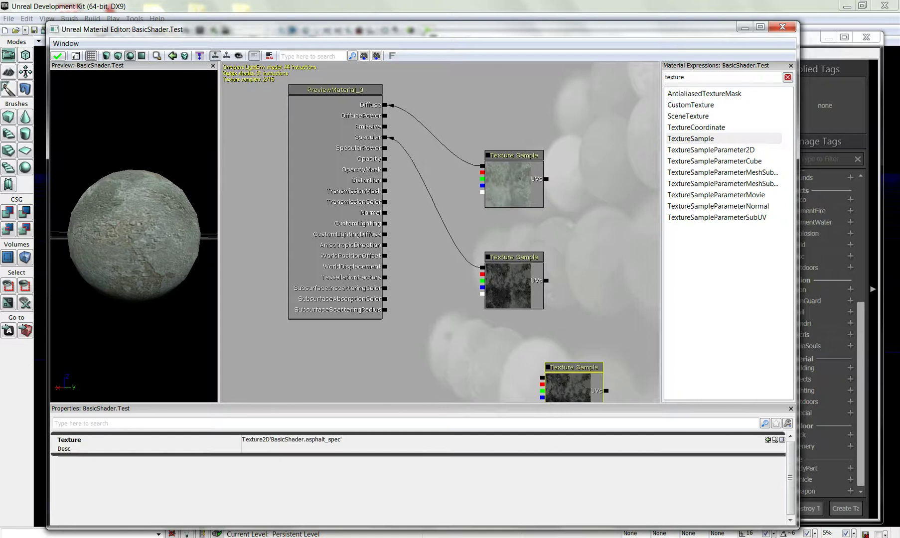
# Import the asphalt_bump_NRM texture from the Test Textures folder into the BasicShader package with Compression Settings set to TC_Normalmap.
pyautogui.click(861, 375)
pyautogui.rightClick(689, 377)
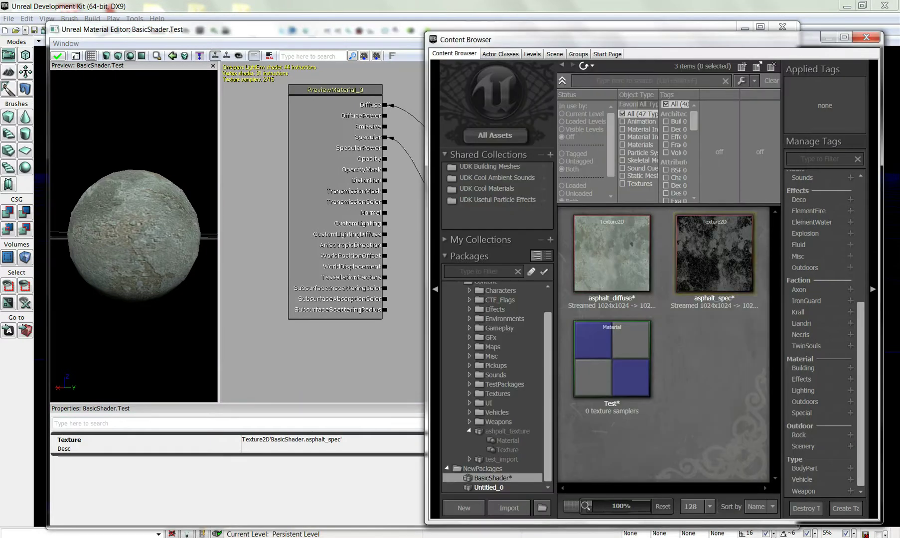
pyautogui.moveTo(763, 5)
pyautogui.click(719, 14)
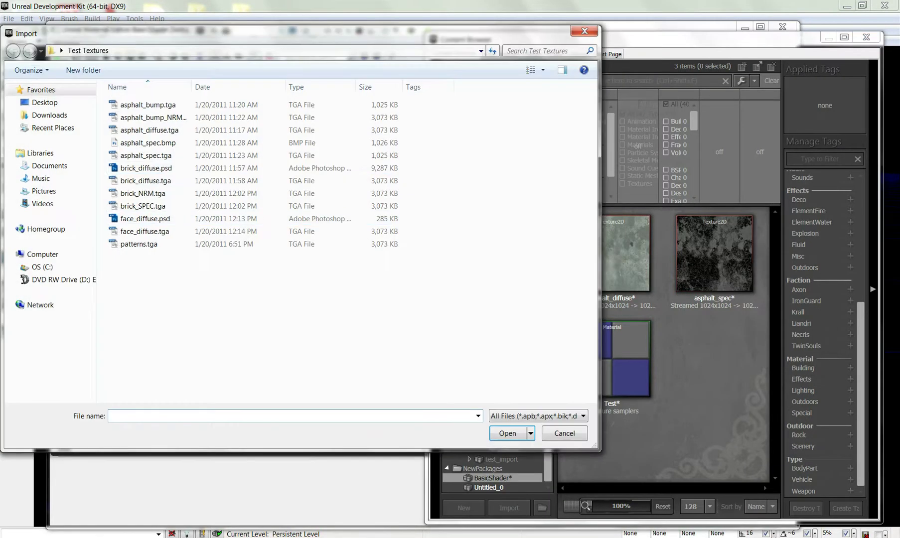
pyautogui.doubleClick(150, 117)
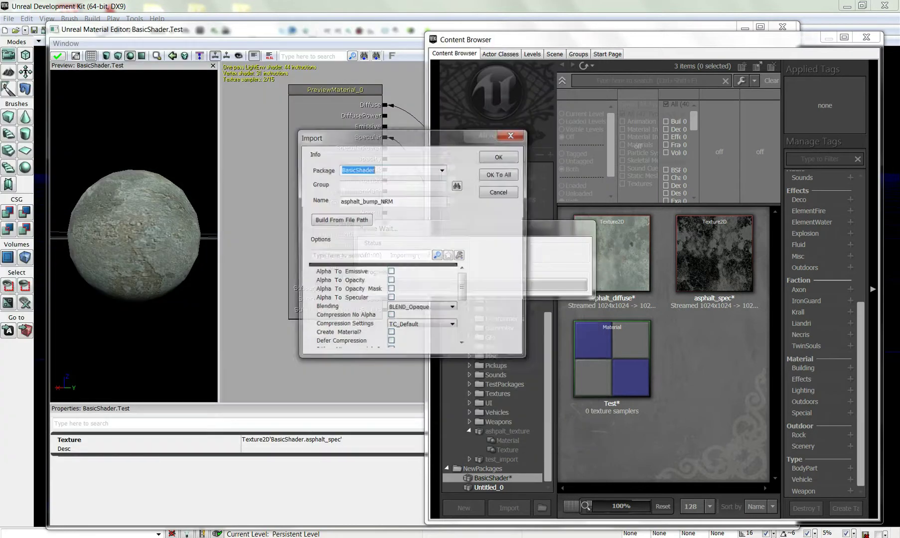
pyautogui.moveTo(464, 289); pyautogui.dragTo(464, 299)
pyautogui.click(452, 297)
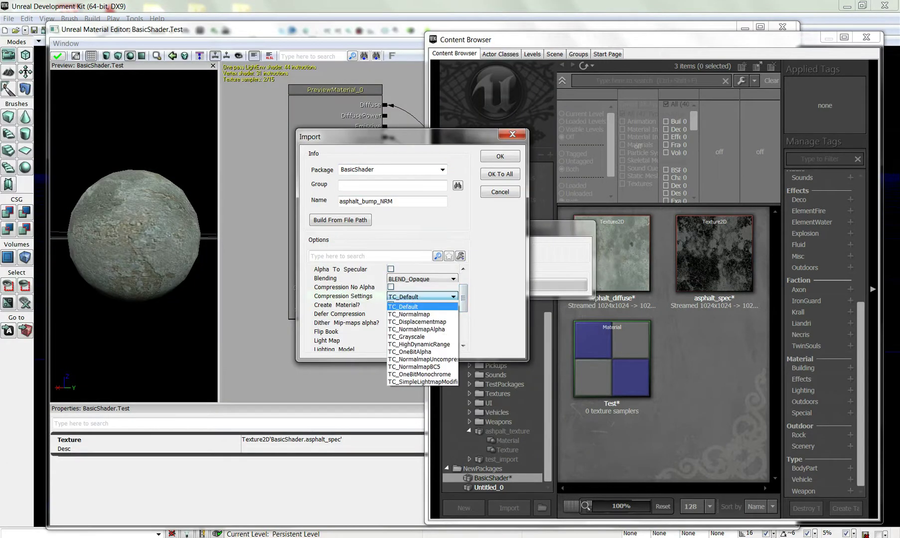
pyautogui.click(409, 315)
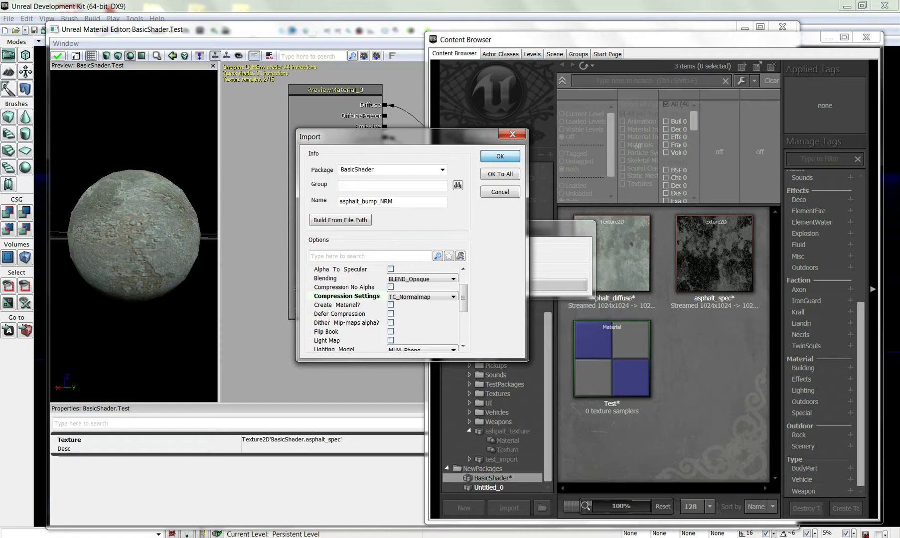
pyautogui.press('Return')
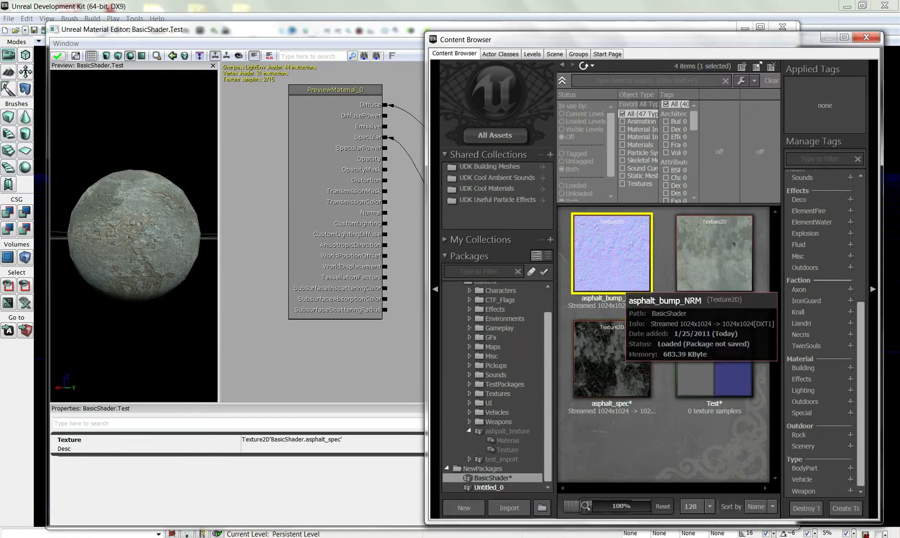
# Move the third Texture Sample node up so it sits directly beneath the specular one.
pyautogui.click(407, 345)
pyautogui.click(514, 285)
pyautogui.click(571, 381)
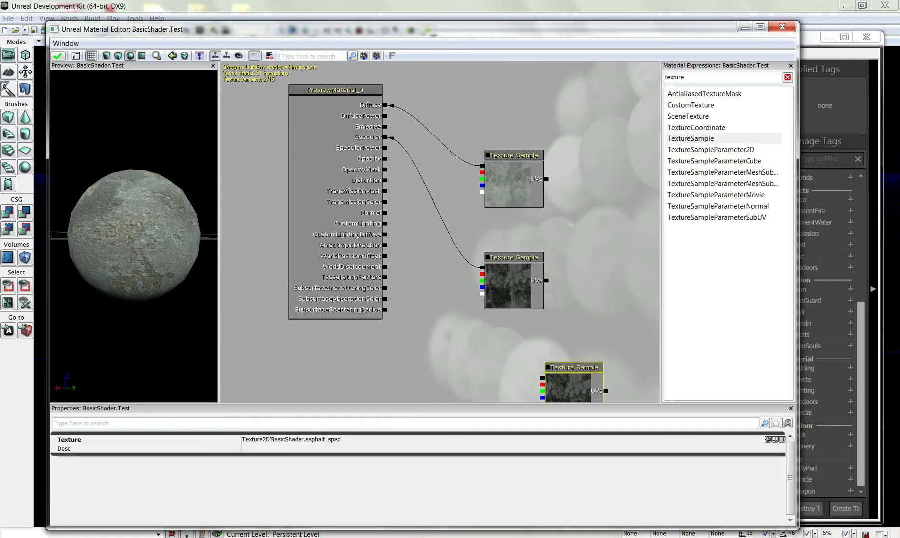
pyautogui.keyDown('ctrl'); pyautogui.moveTo(571, 382); pyautogui.dragTo(518, 346); pyautogui.keyUp('ctrl')
# Assign asphalt_bump_NRM to the third Texture Sample node, connect it to the material's Normal input, and inspect the preview sphere.
pyautogui.click(861, 369)
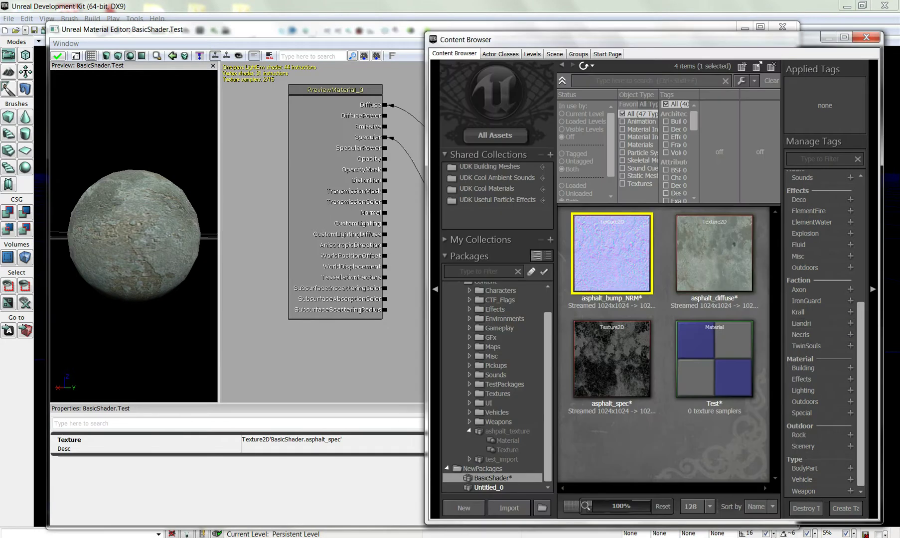
pyautogui.click(407, 352)
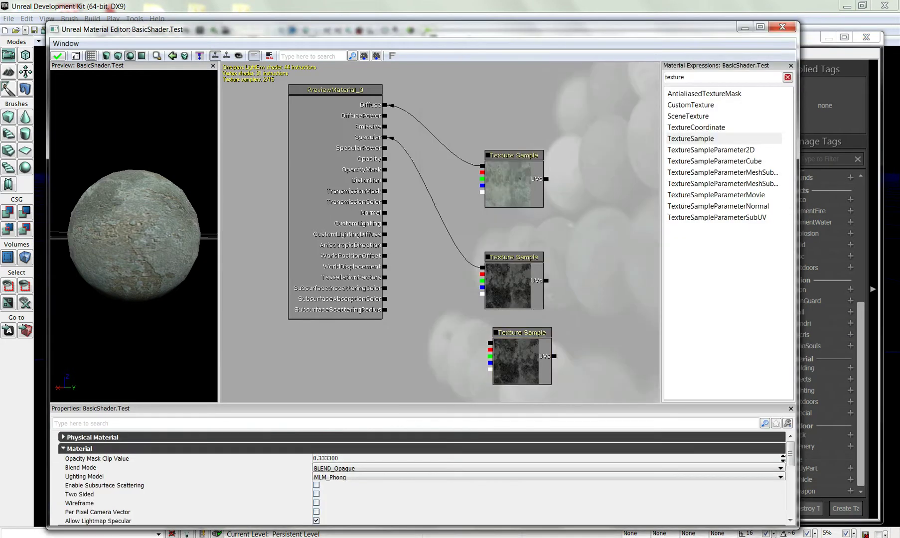
pyautogui.click(519, 362)
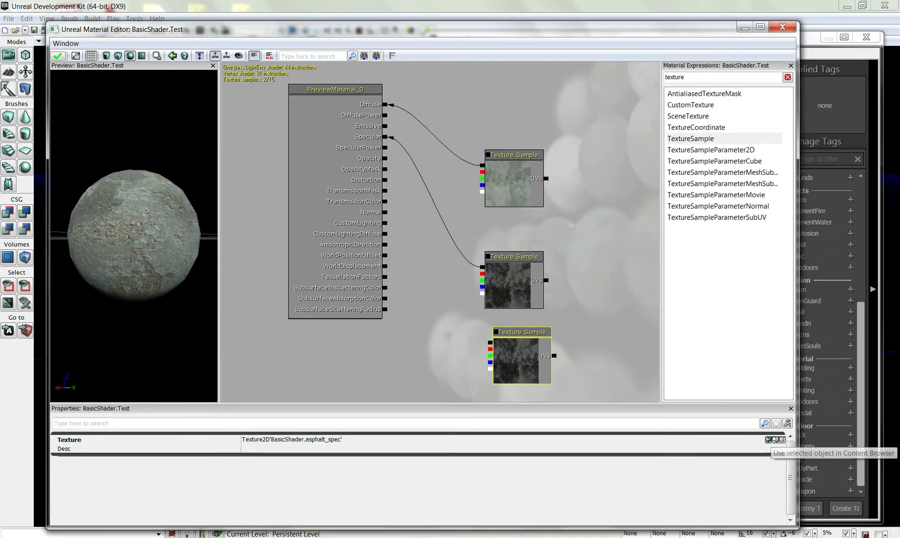
pyautogui.click(770, 440)
pyautogui.moveTo(490, 343); pyautogui.dragTo(385, 212)
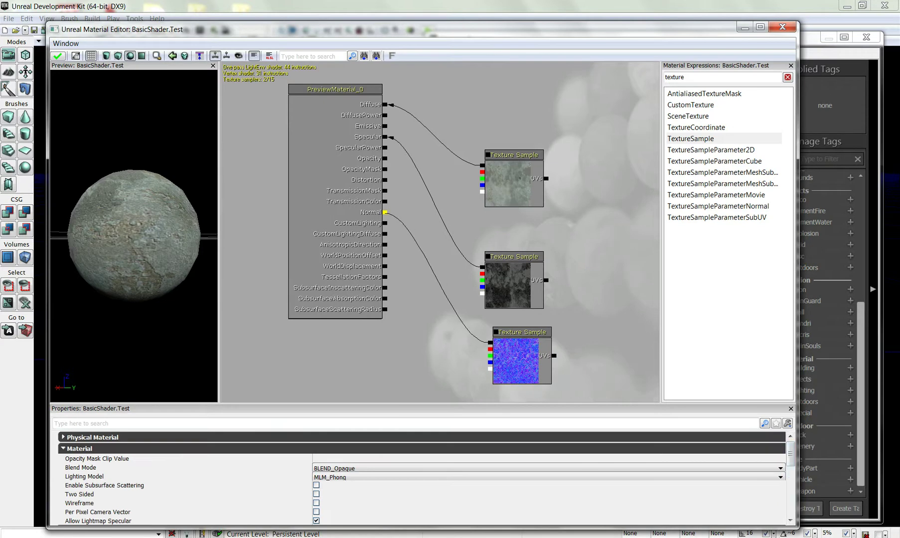
pyautogui.moveTo(134, 236)
pyautogui.mouseDown()
pyautogui.moveTo(170, 234)
pyautogui.moveTo(144, 244)
pyautogui.moveTo(120, 240)
pyautogui.moveTo(170, 186)
pyautogui.moveTo(149, 233)
pyautogui.moveTo(167, 236)
pyautogui.moveTo(155, 245)
pyautogui.moveTo(123, 238)
pyautogui.mouseUp()
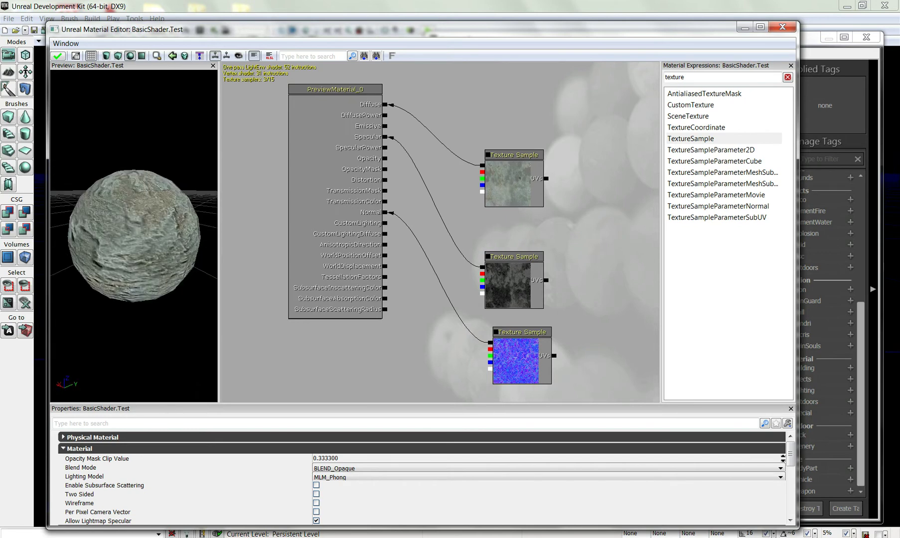
pyautogui.moveTo(180, 166); pyautogui.dragTo(187, 151)
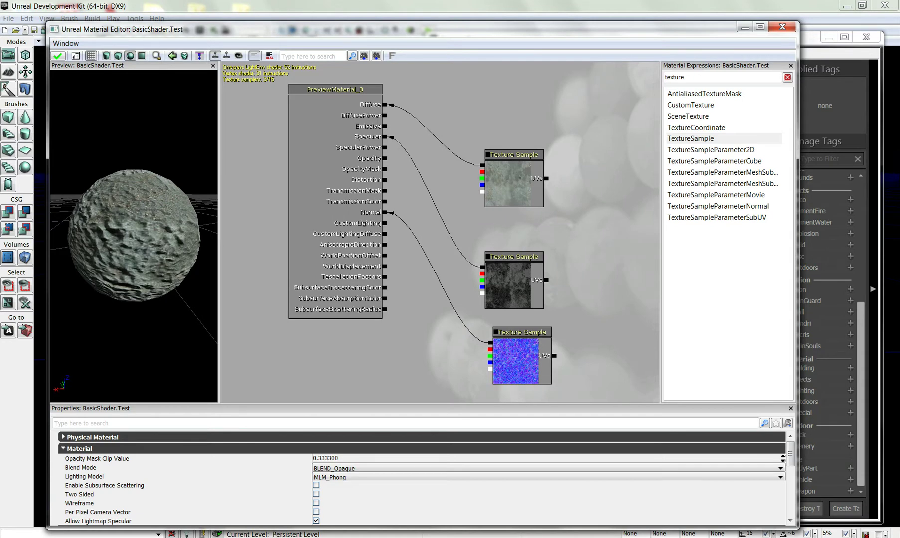
pyautogui.moveTo(134, 234); pyautogui.dragTo(194, 242)
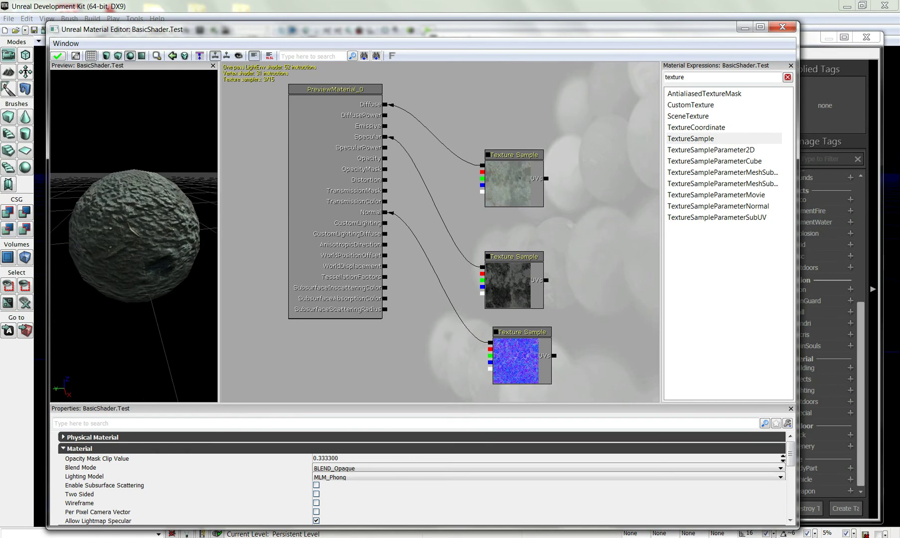